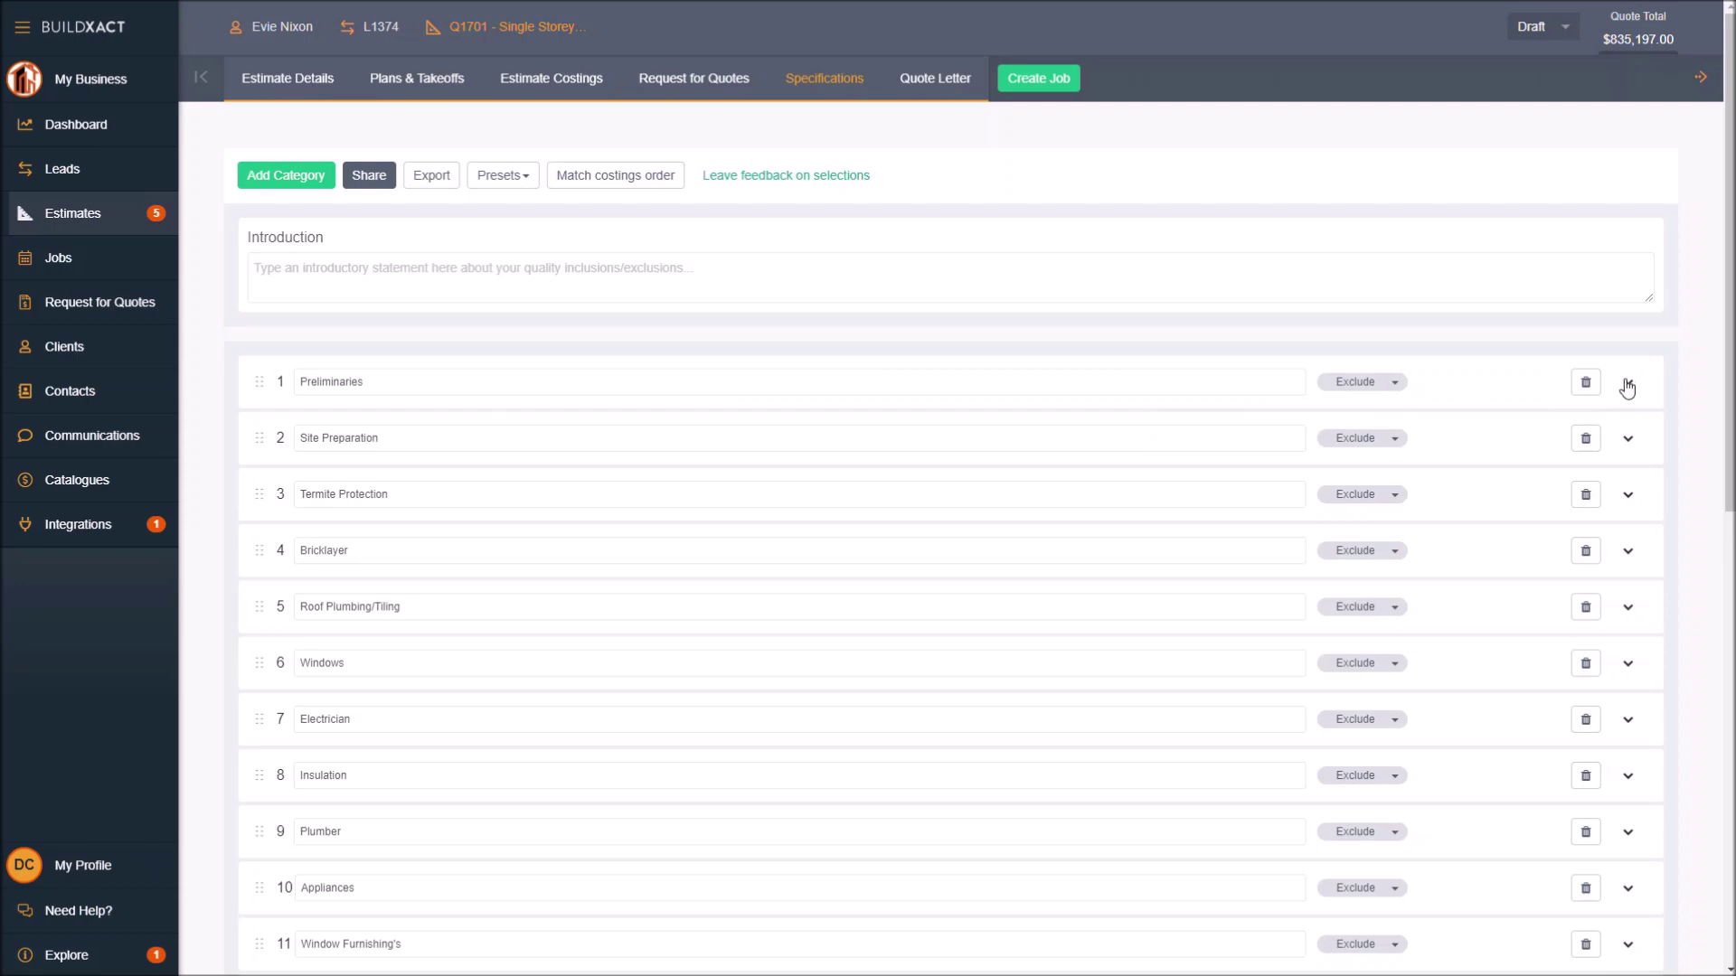
Step: Expand the Preliminaries category in the specifications and review its locked items
left_click(1628, 387)
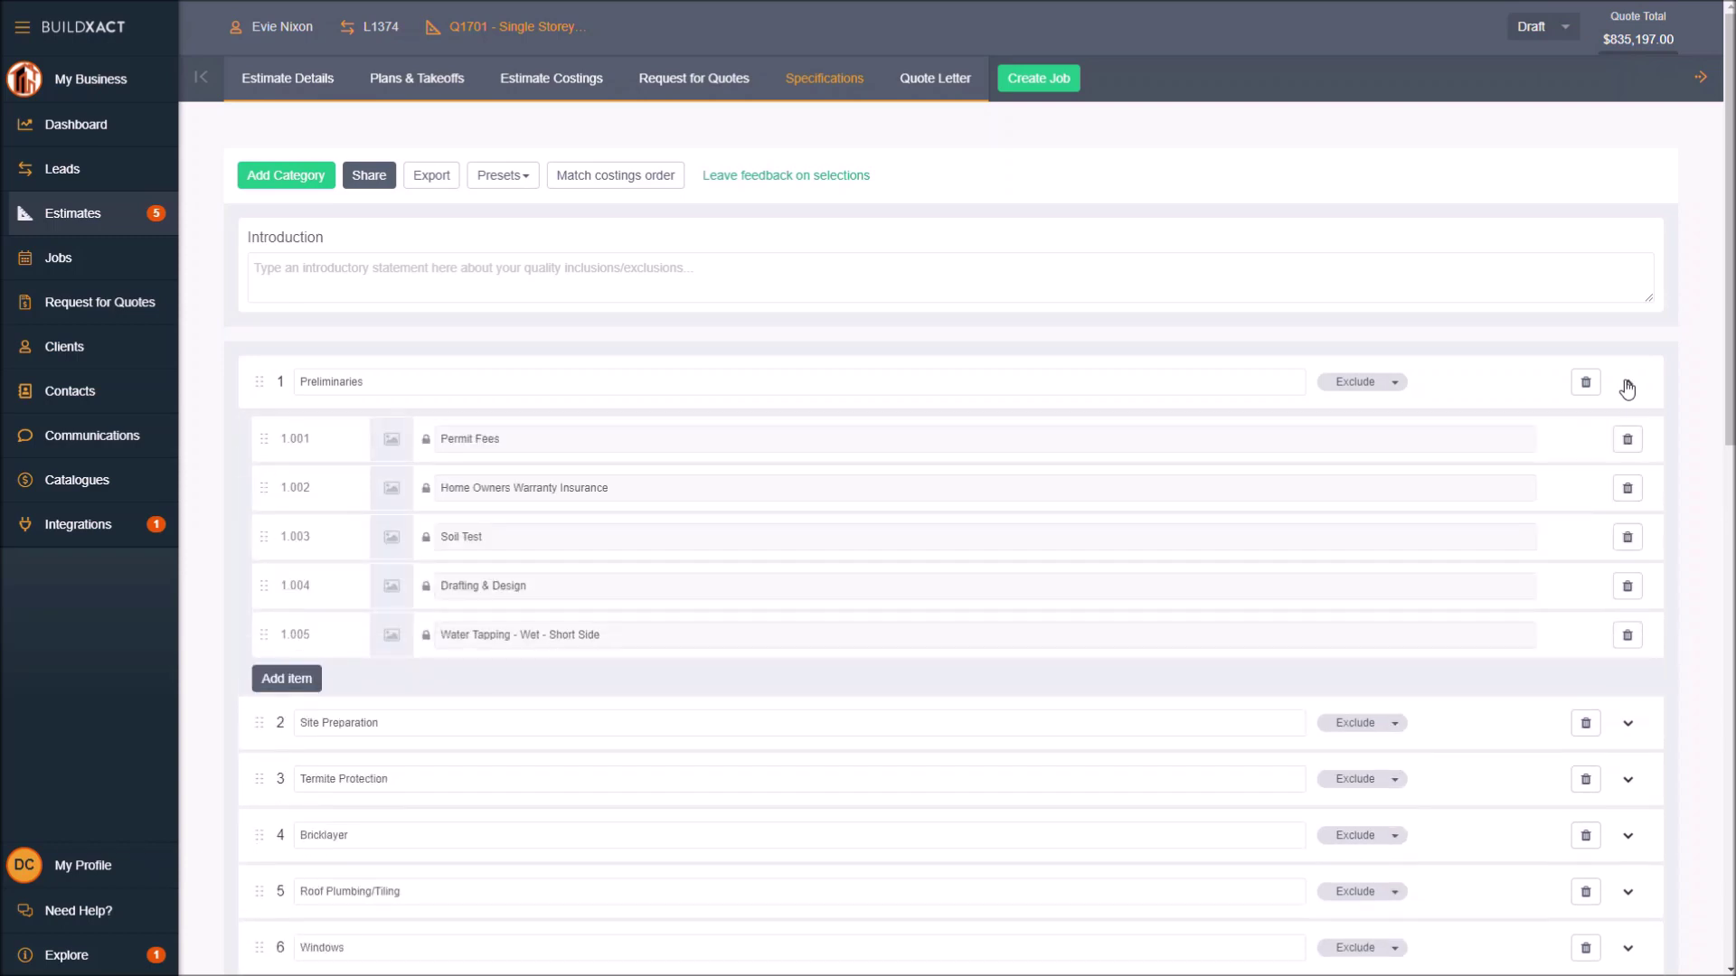
left_click(1627, 387)
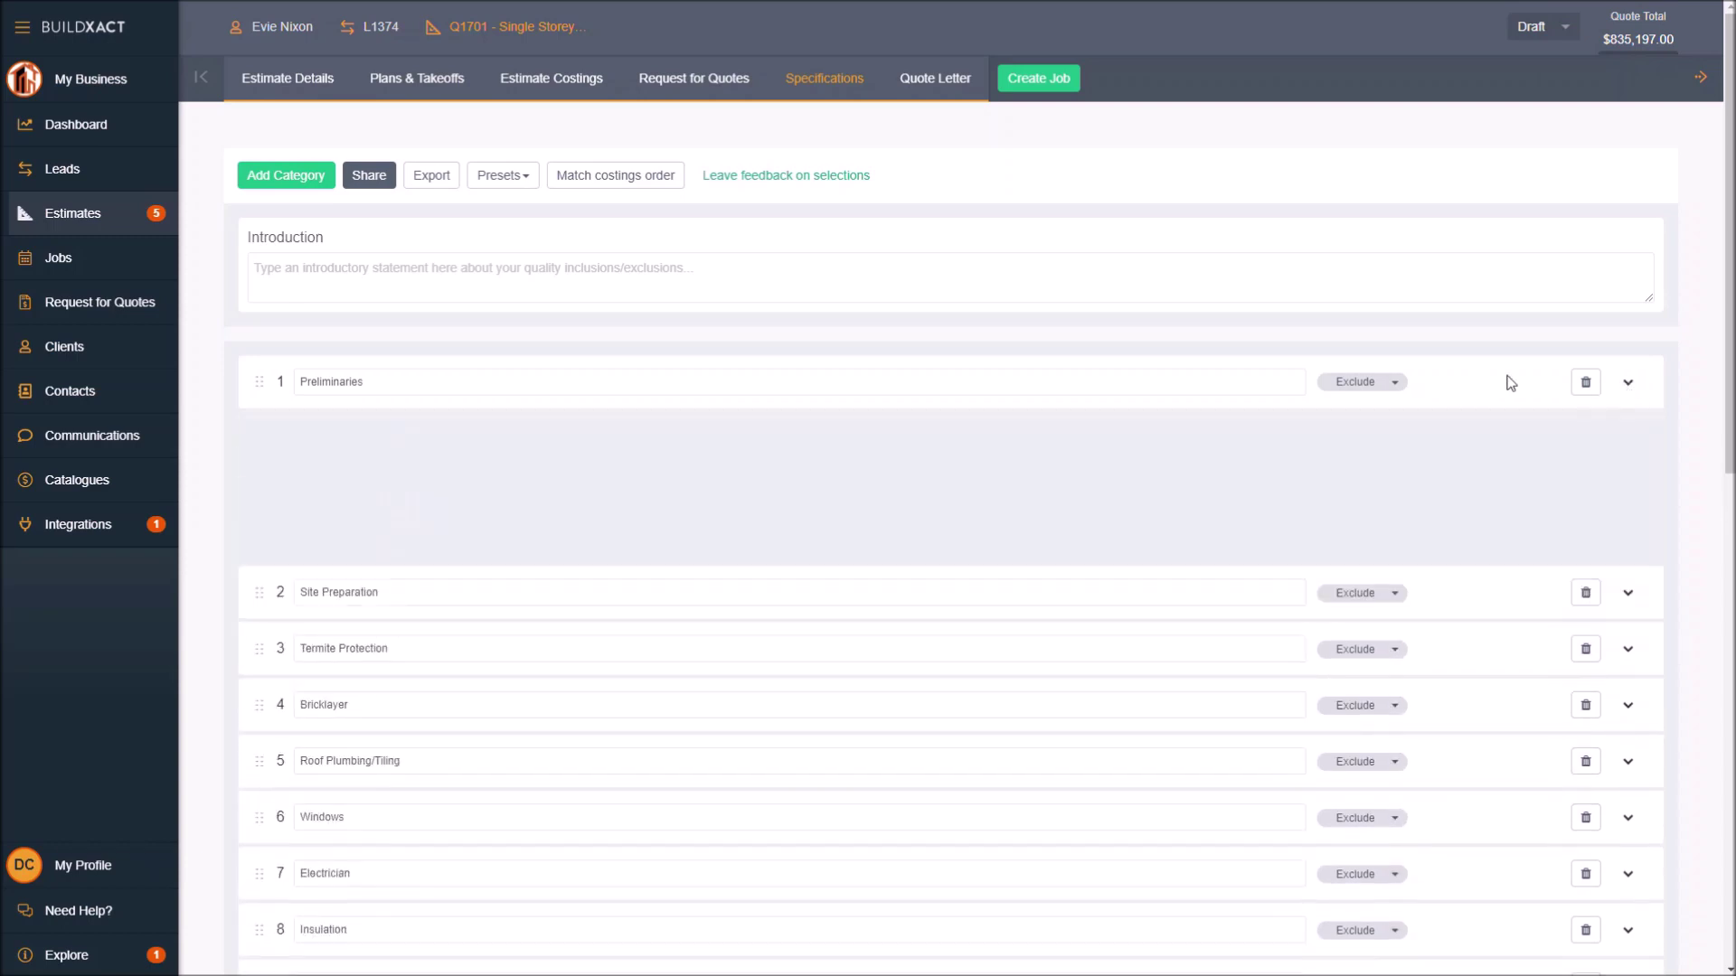
left_click(1625, 384)
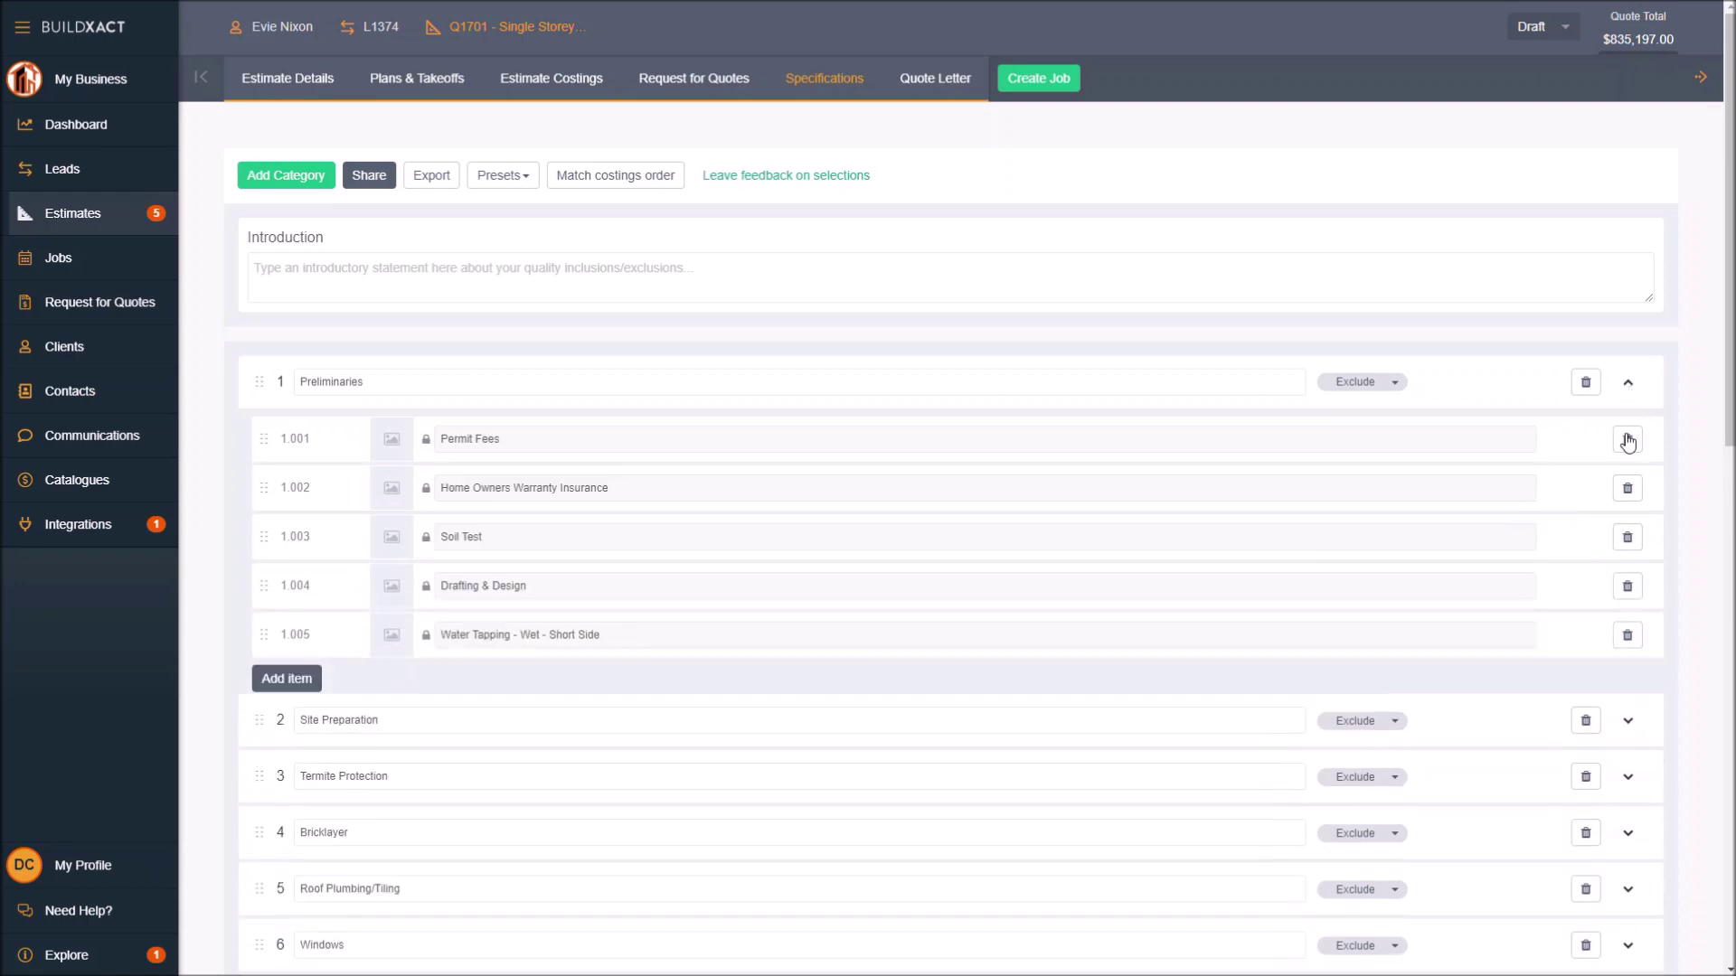
left_click(443, 447)
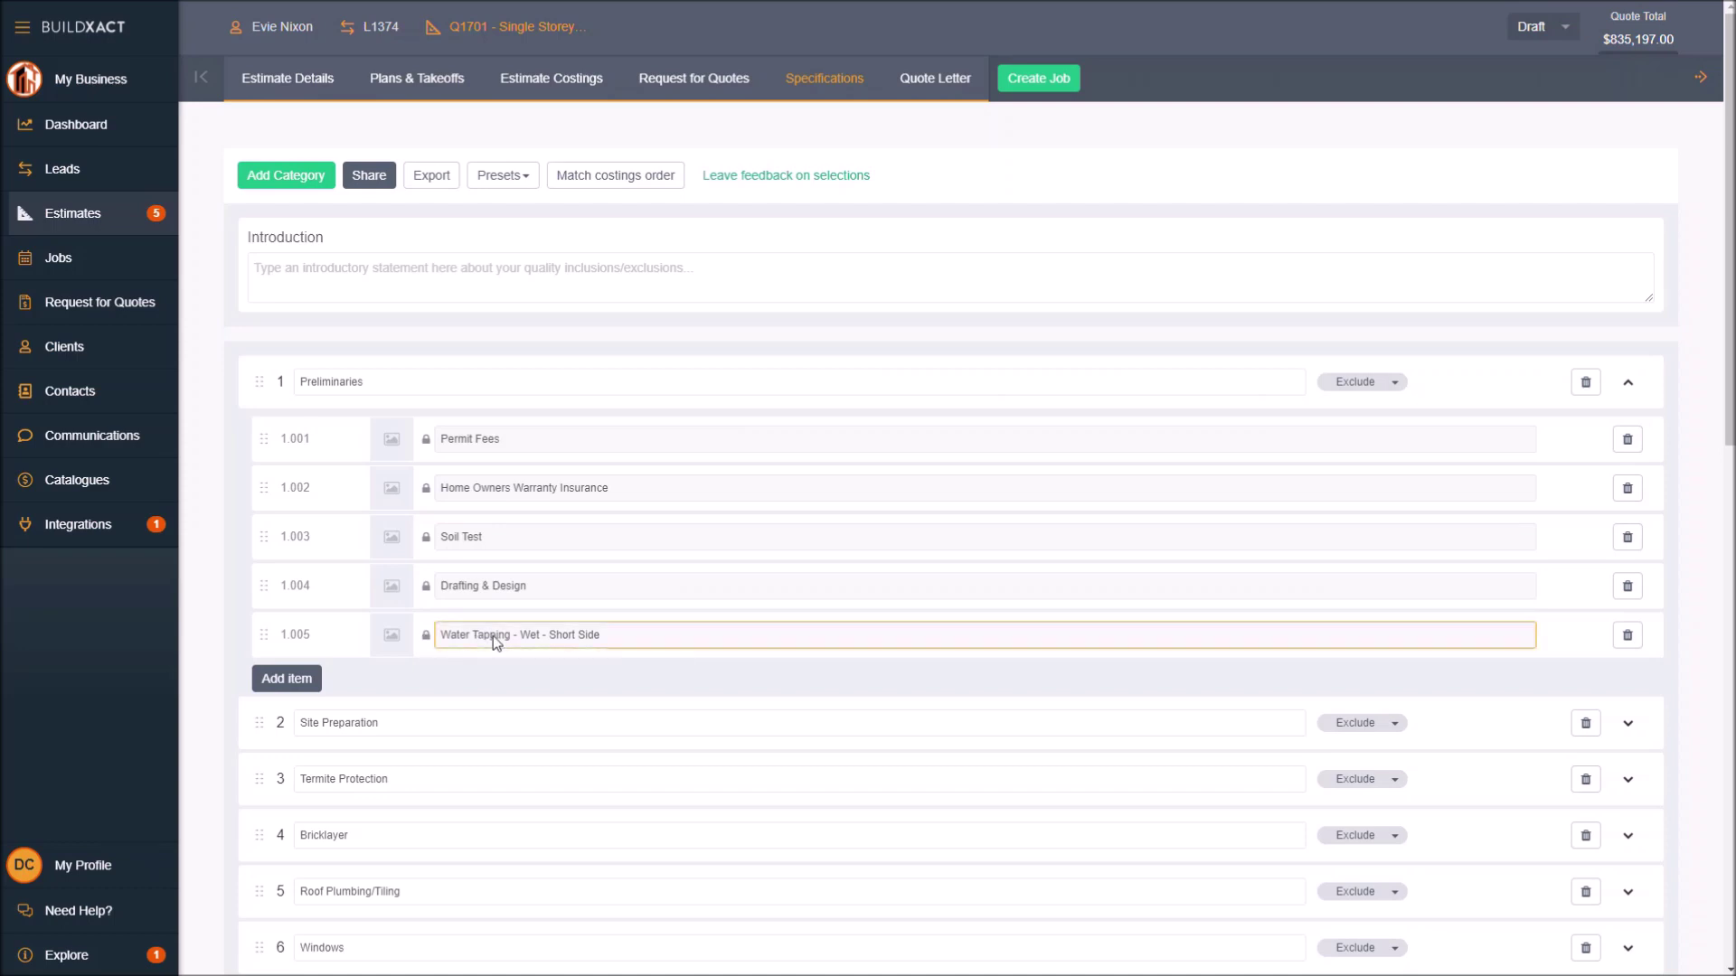
mouse_move(426, 644)
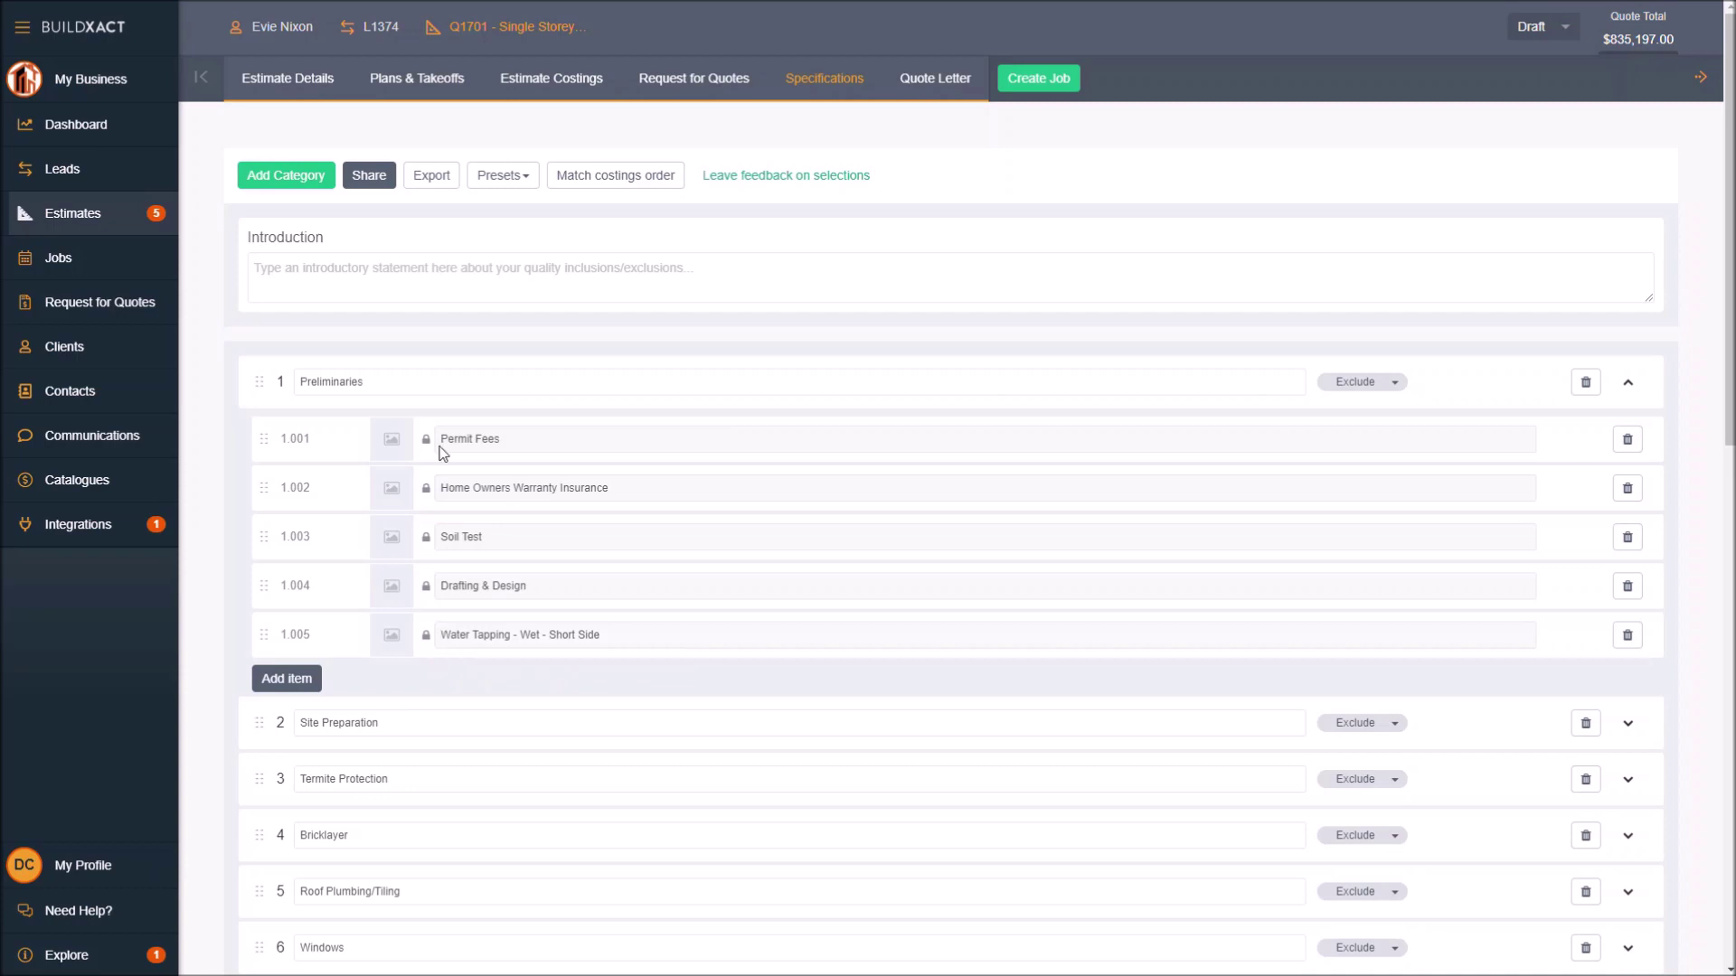
Step: Check the Show in specifications setting of the Permit Fees item in the estimate costings
left_click(547, 82)
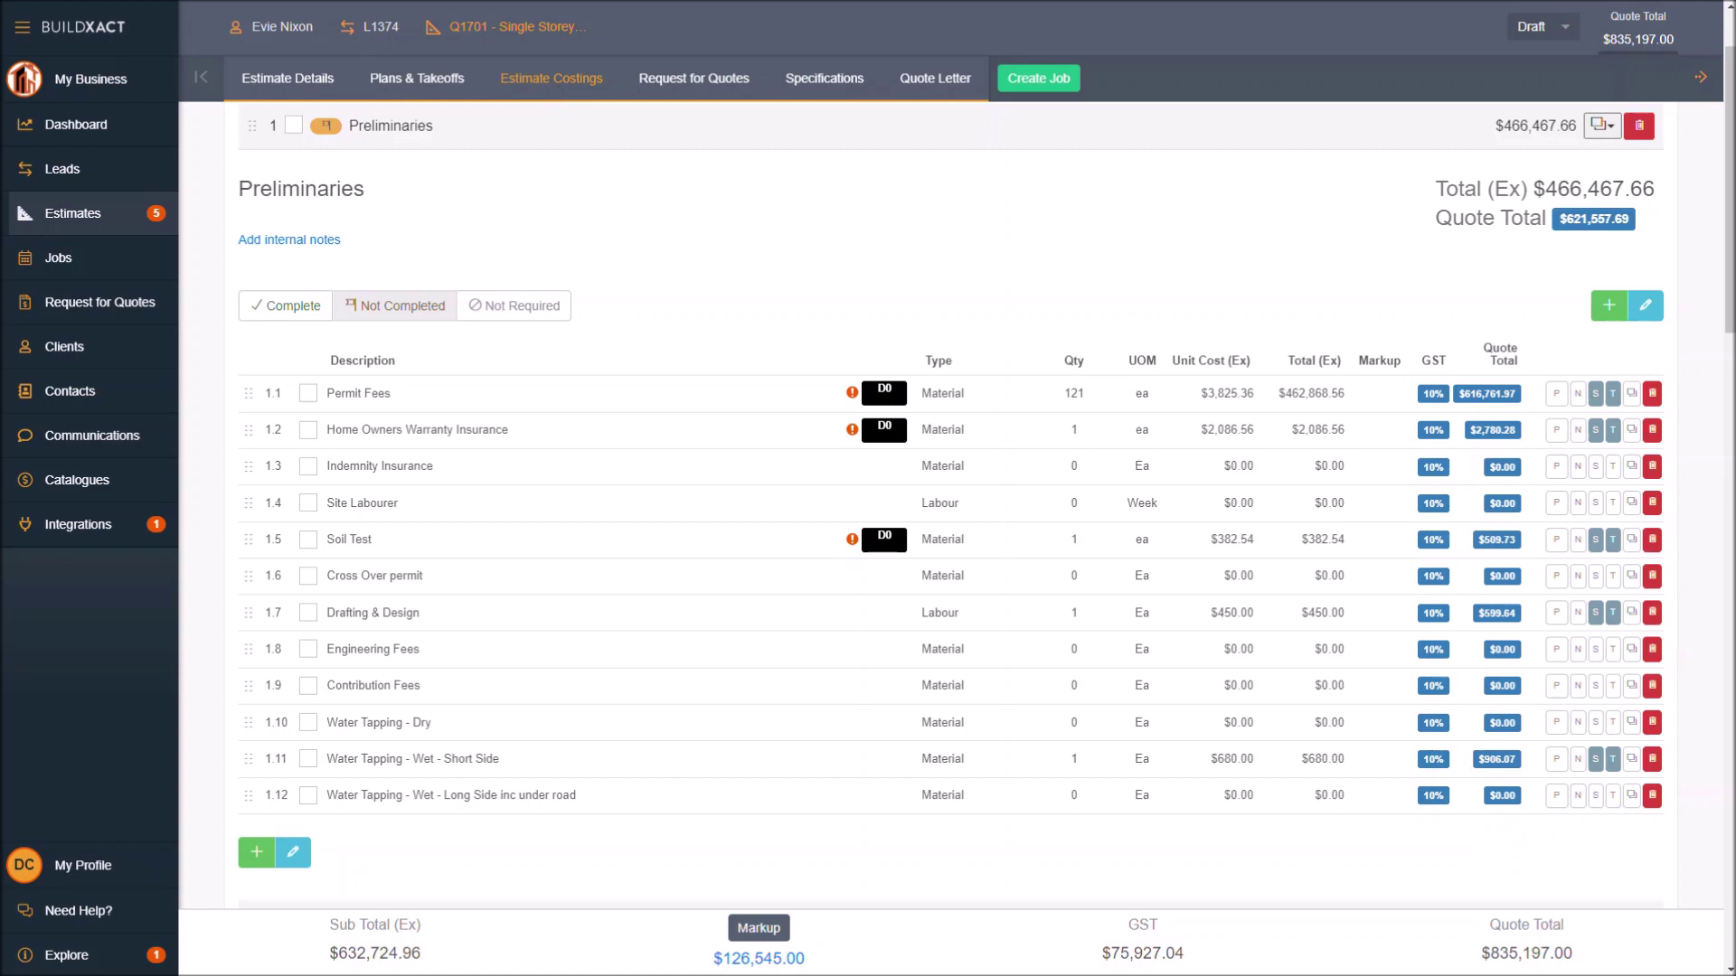
left_click(1596, 396)
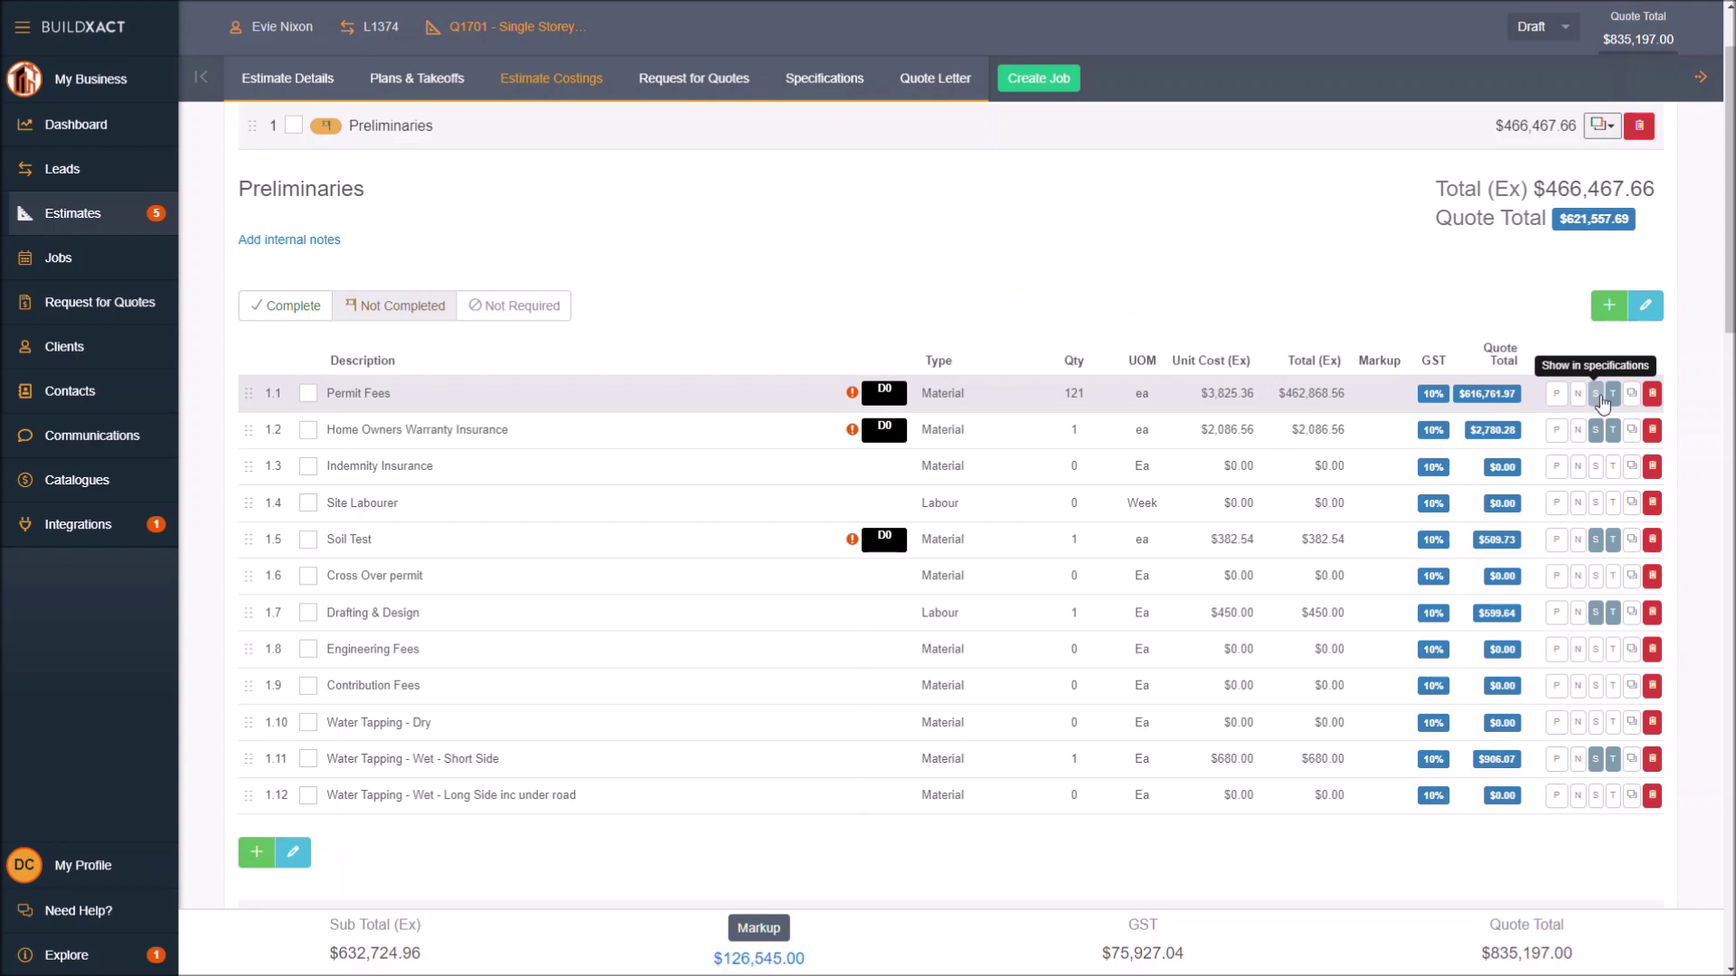
Step: Return to the specifications and move Drafting & Design directly below Permit Fees in the Preliminaries category
left_click(834, 78)
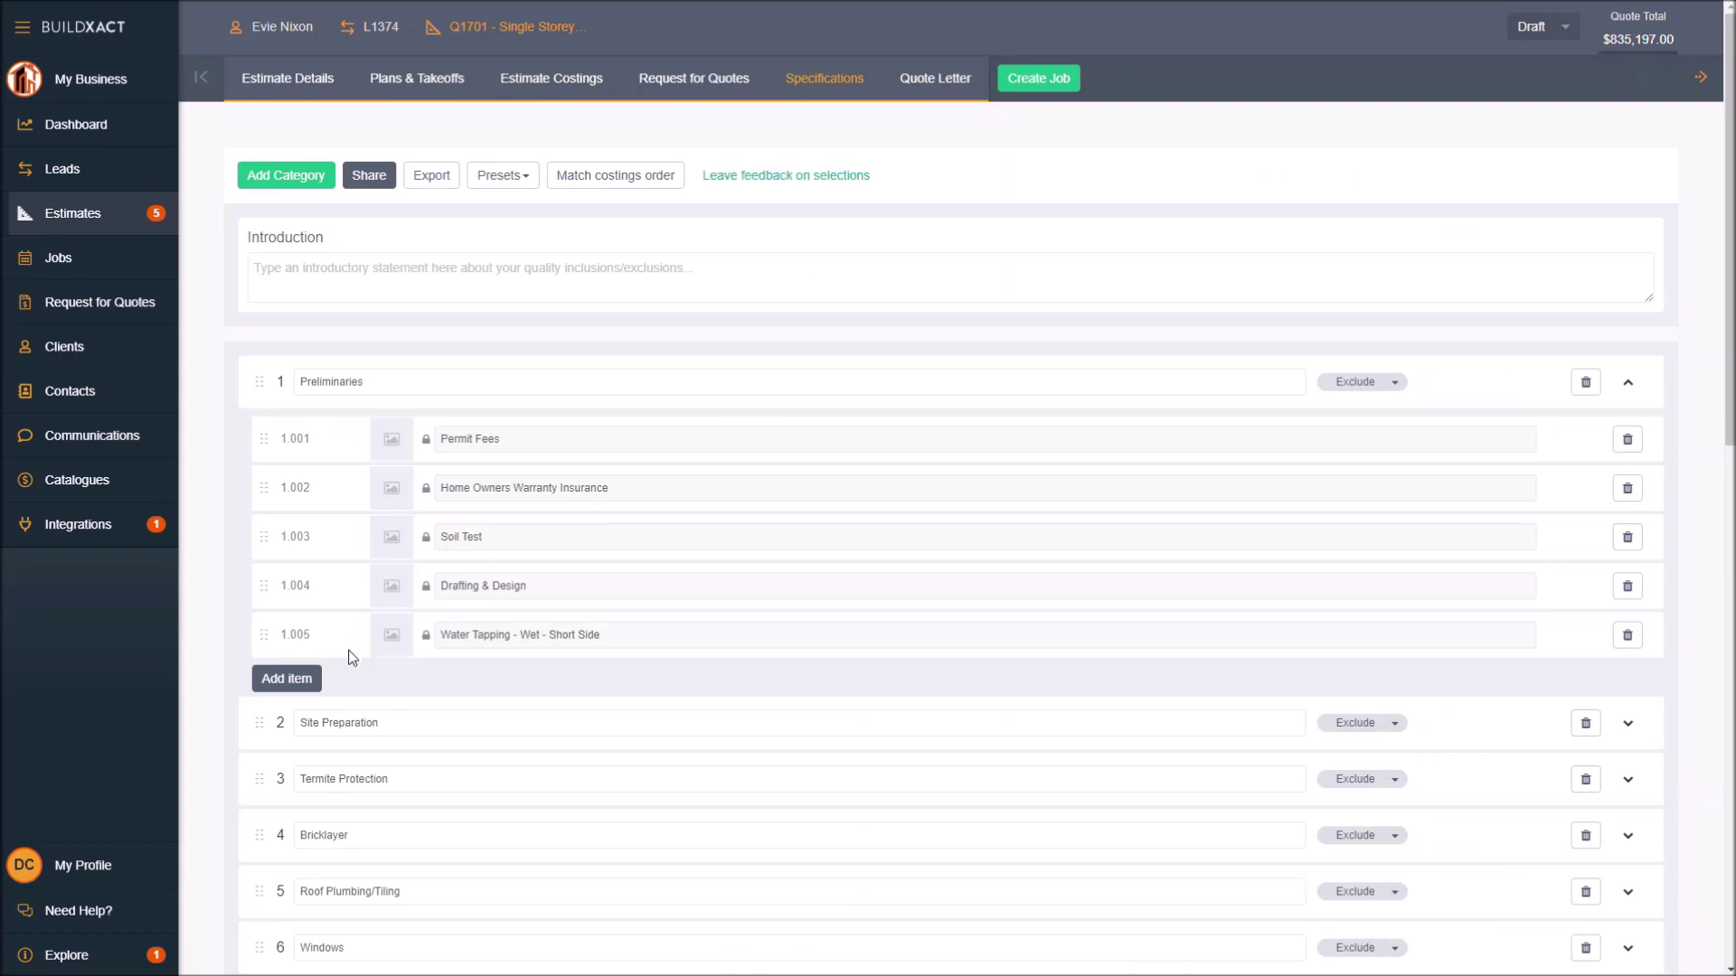
left_click_drag(264, 584, 271, 495)
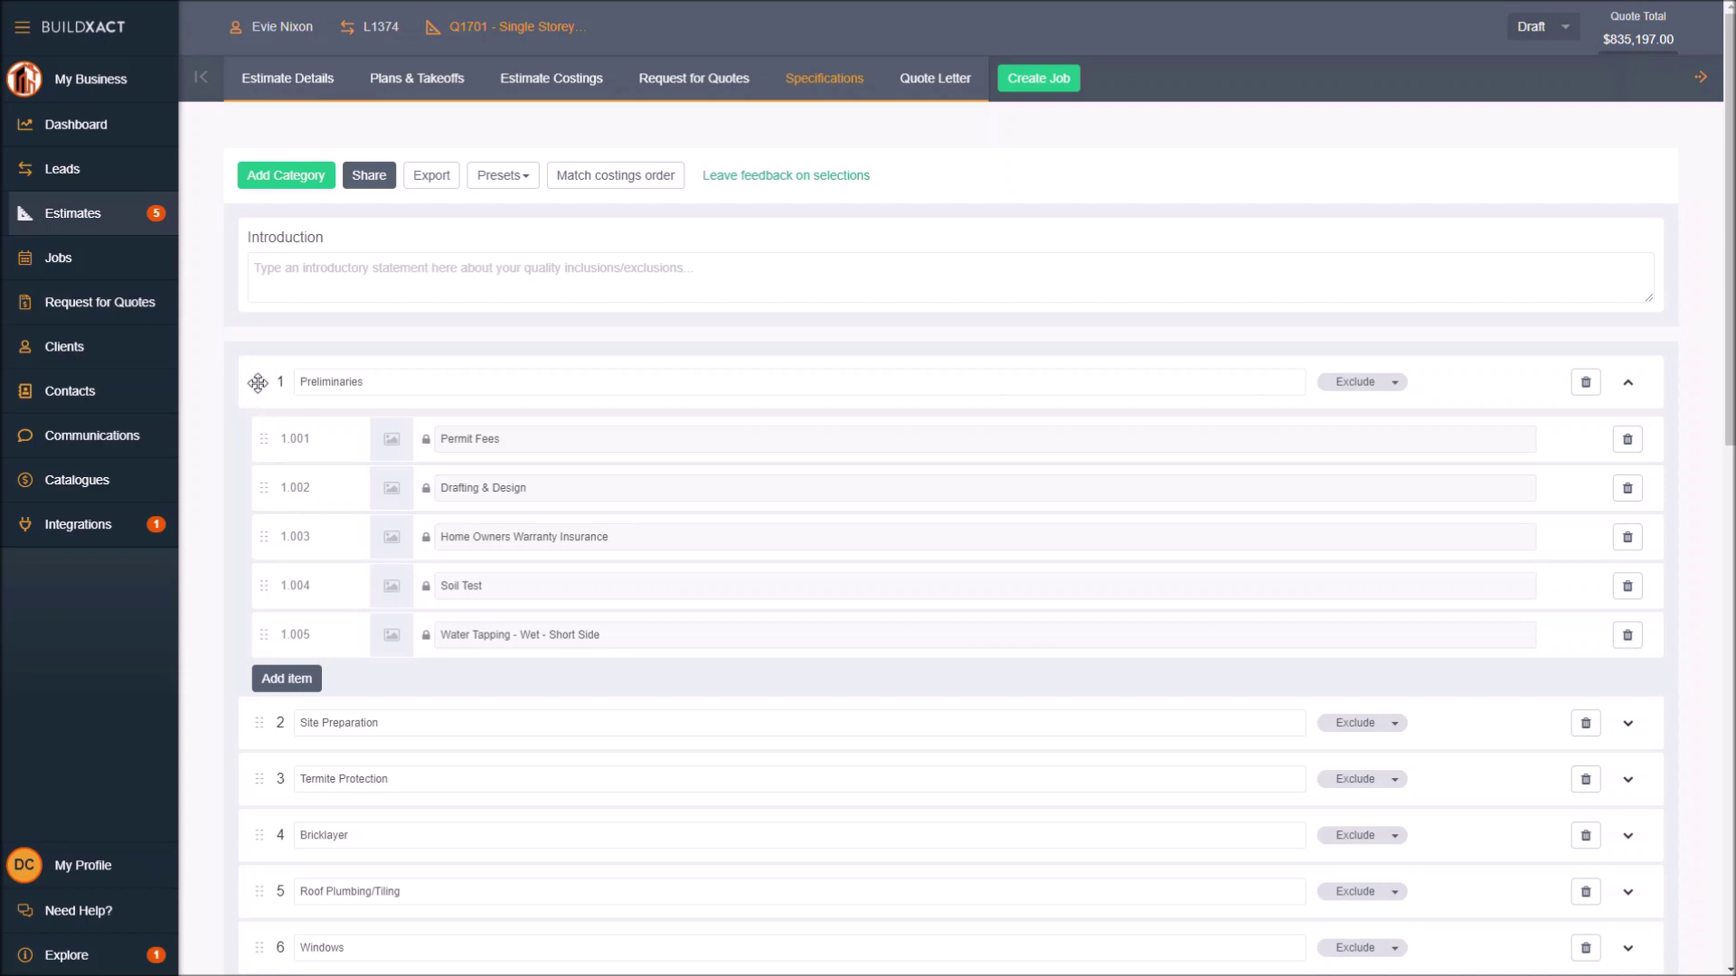
left_click(302, 679)
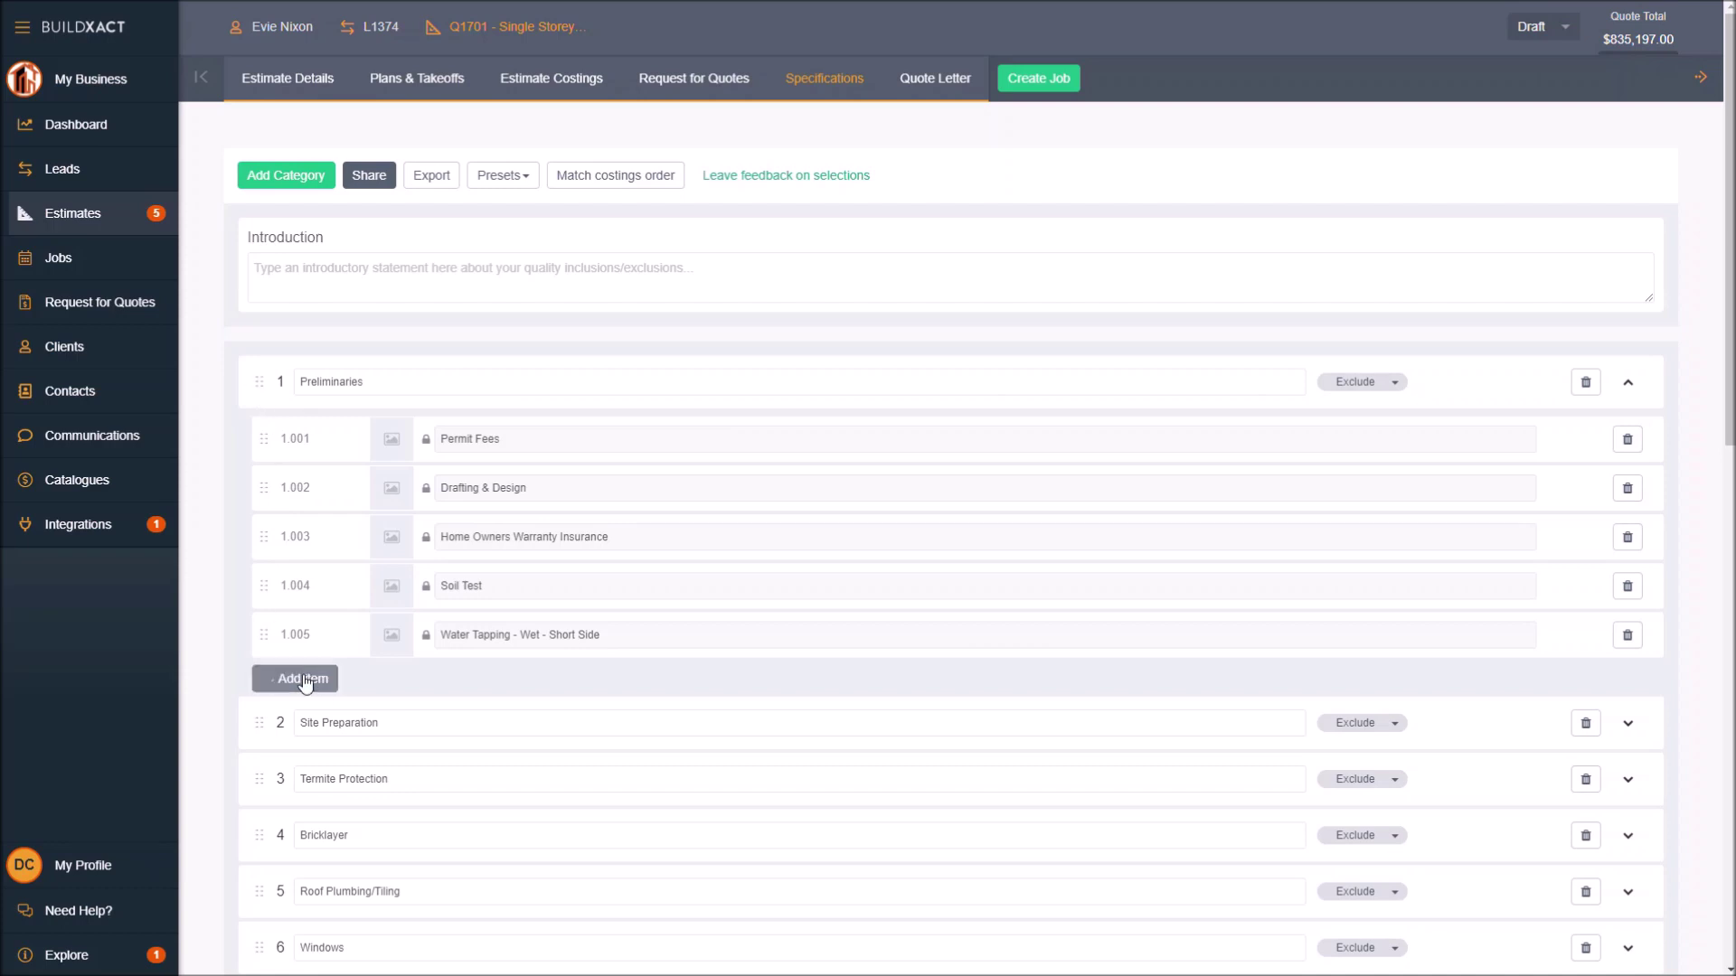
left_click(515, 684)
triple_click(521, 686)
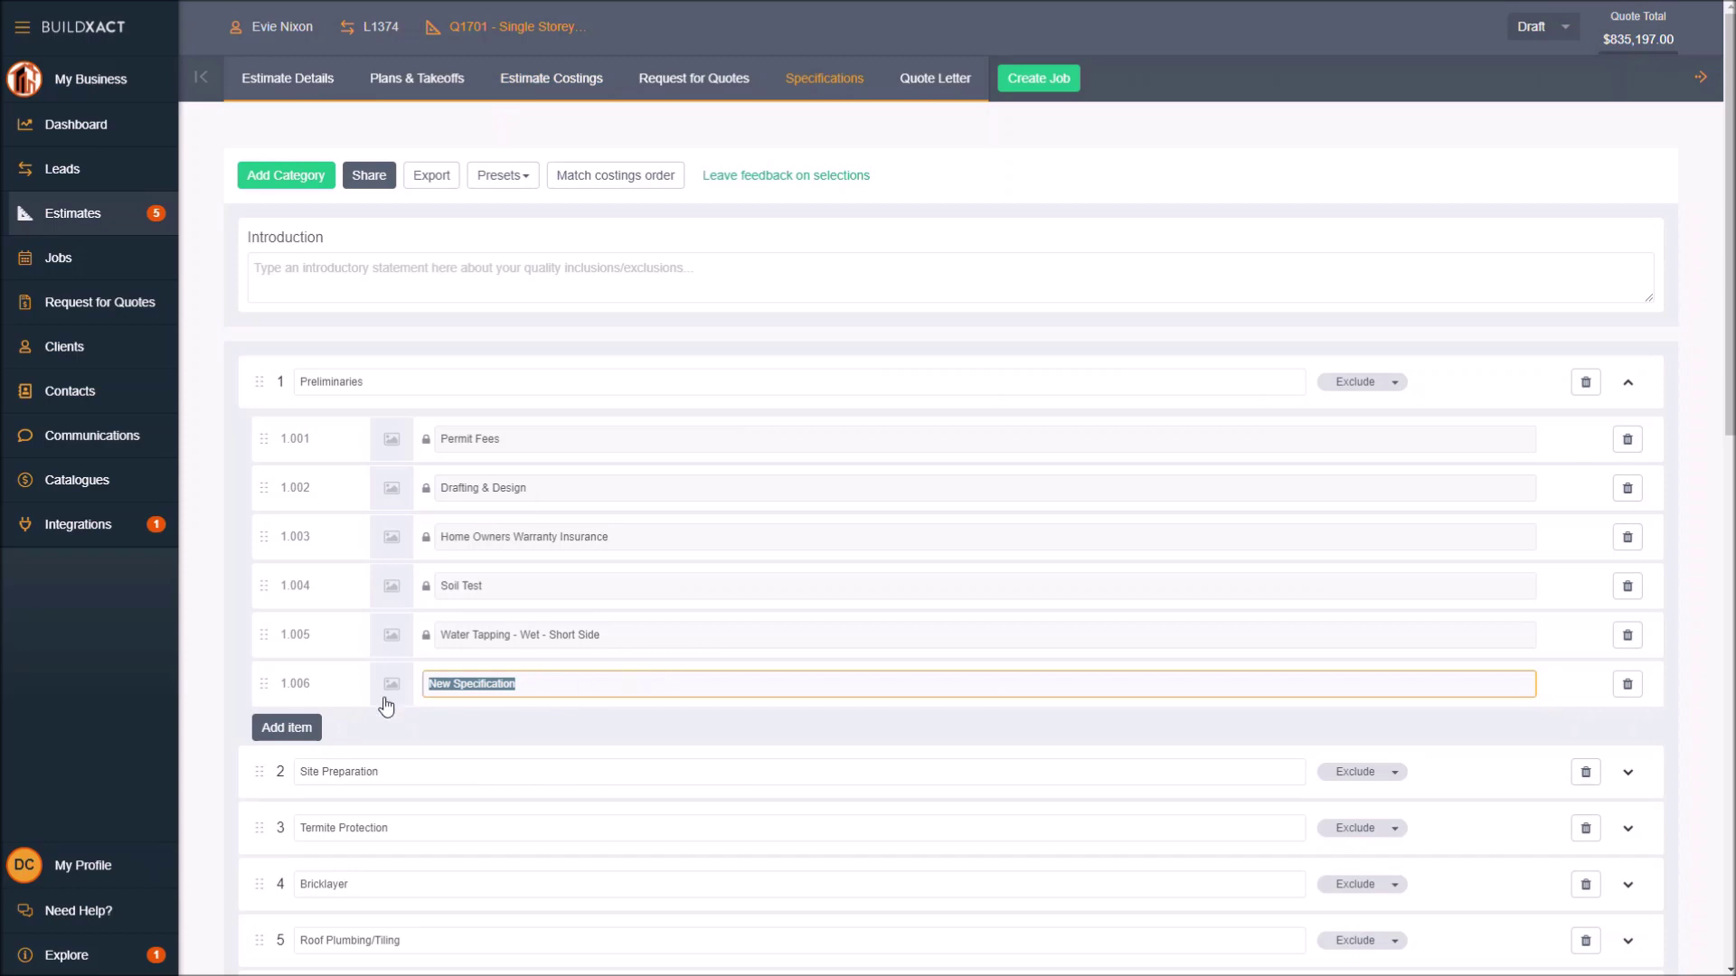
left_click(1625, 686)
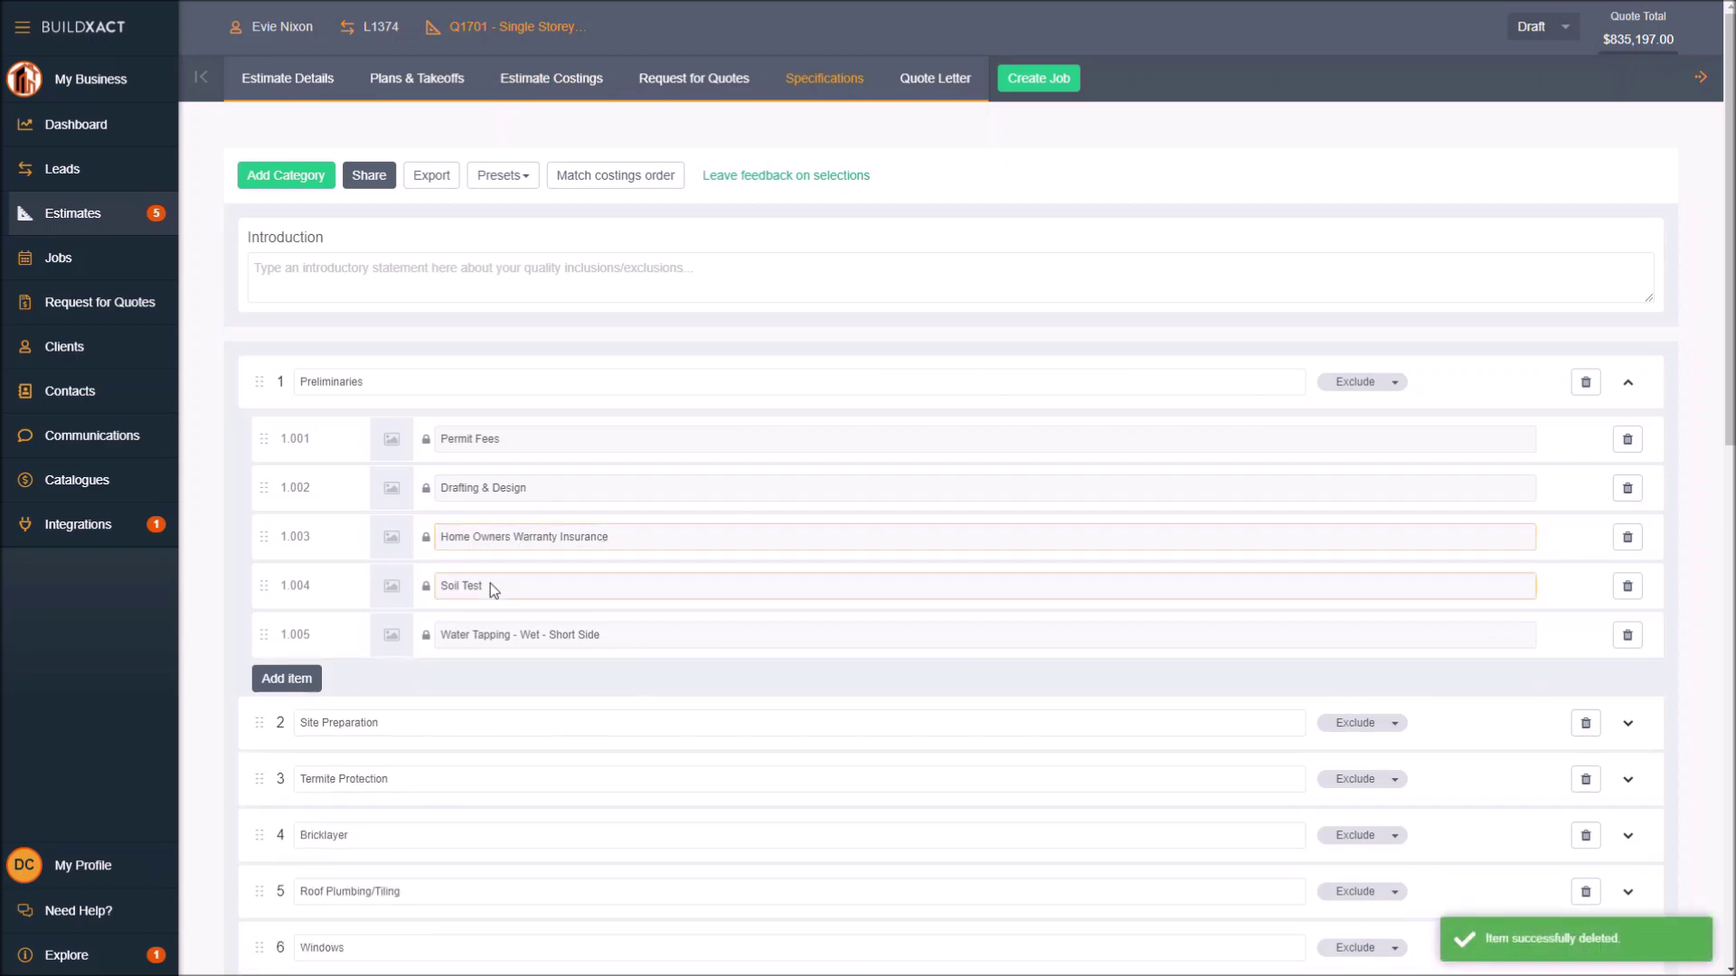
left_click(491, 526)
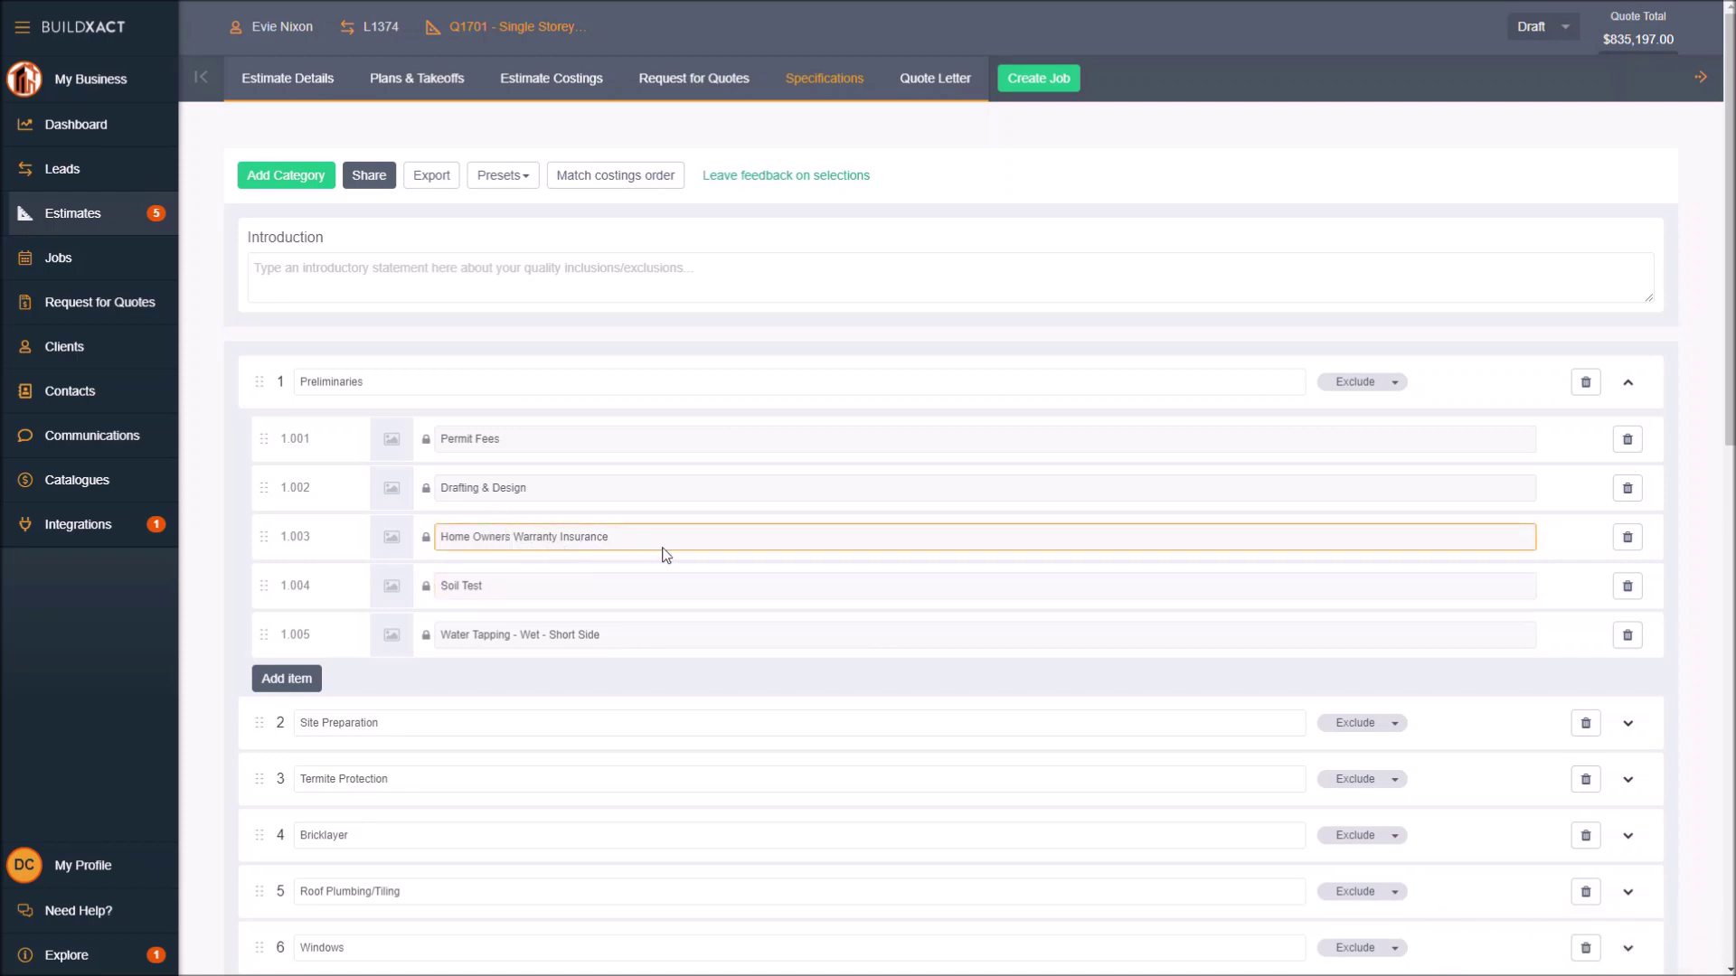
Step: Expand the Appliances category to show its allowance items
scroll(683, 553, "down", 2)
scroll(669, 554, "down", 2)
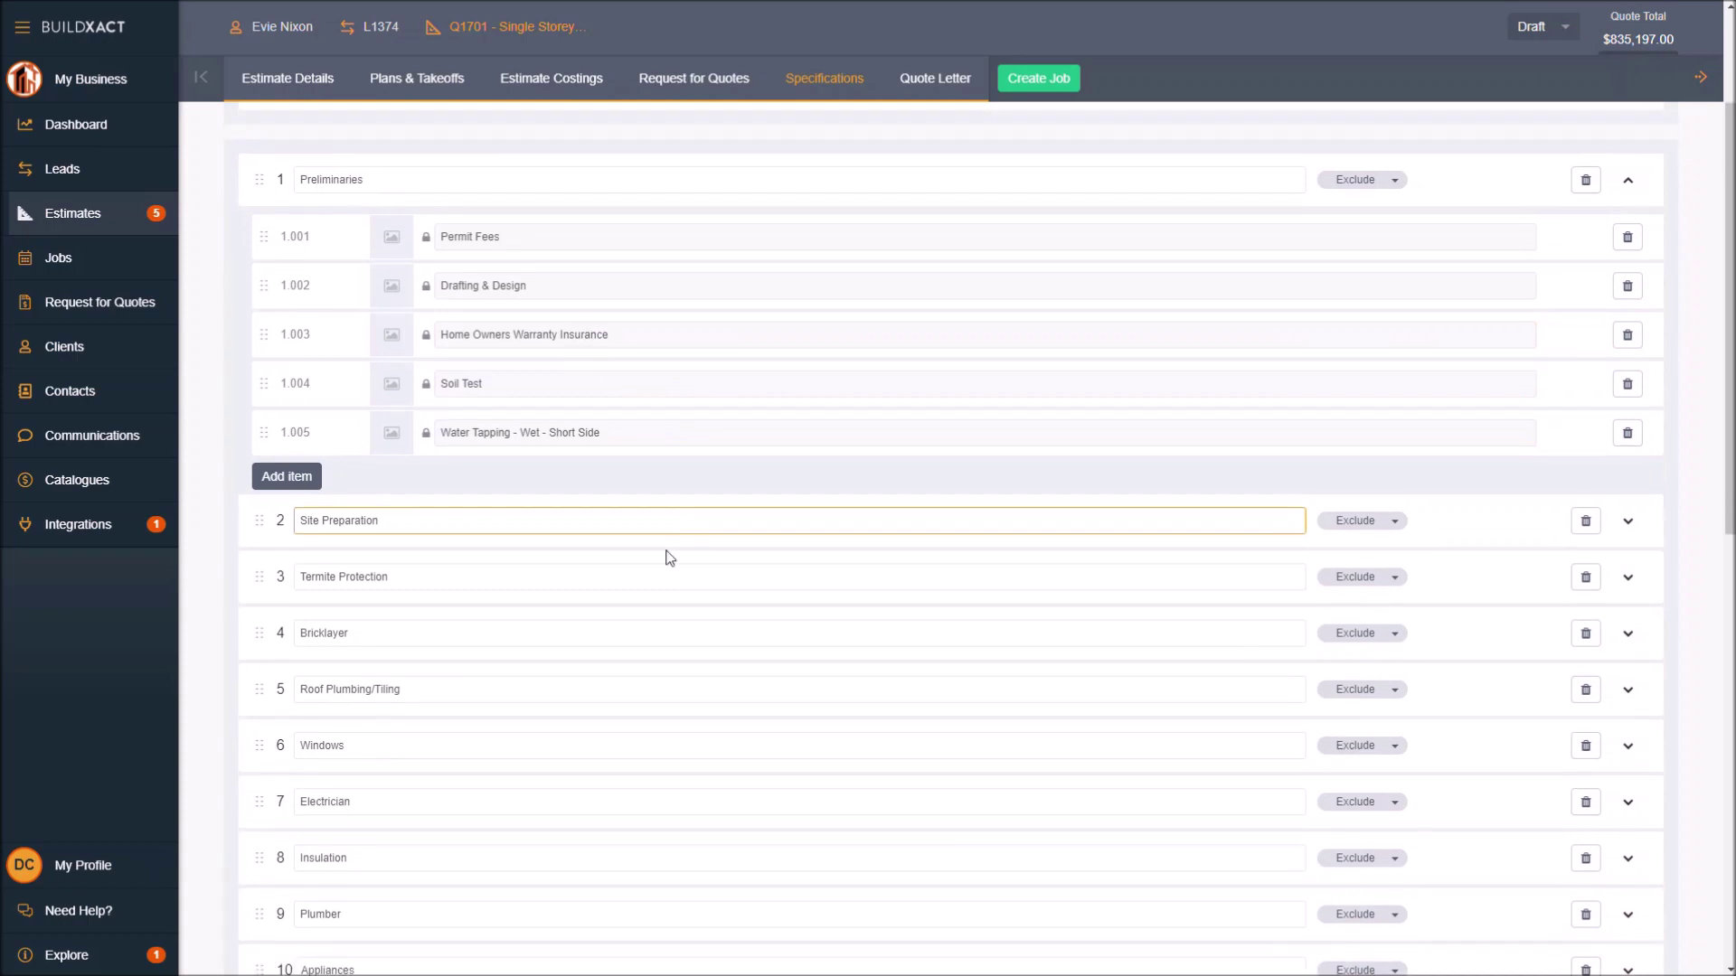
scroll(377, 750, "down", 1)
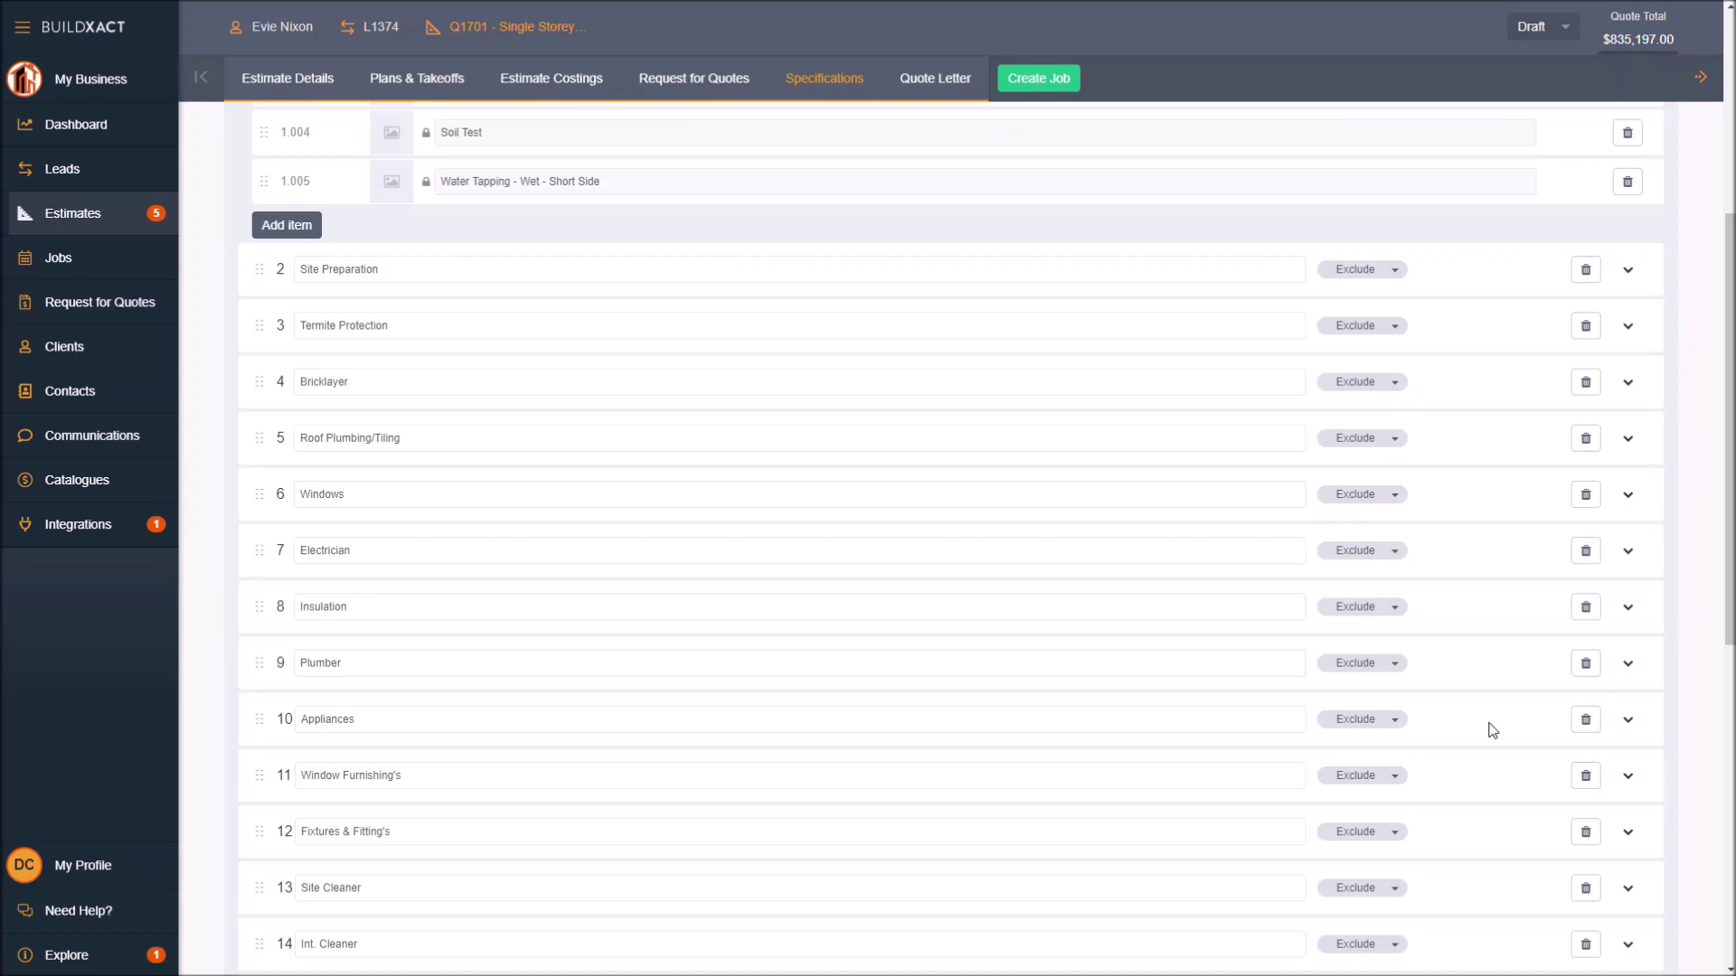
left_click(1628, 720)
scroll(496, 725, "down", 3)
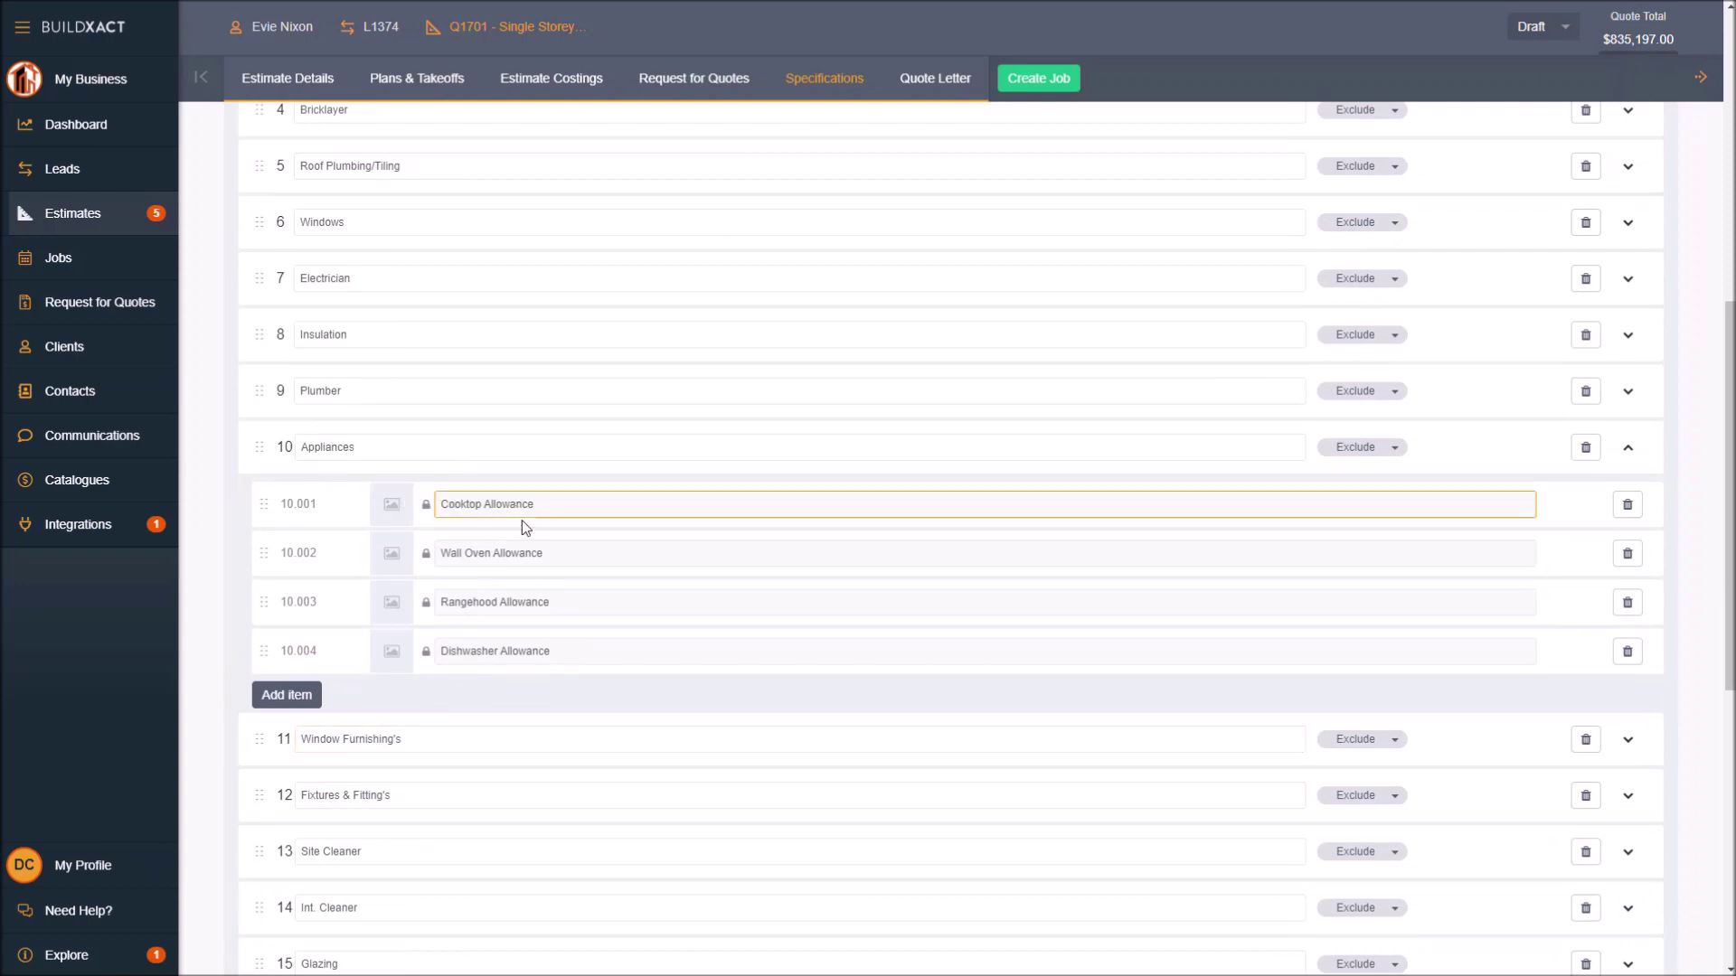
left_click(394, 511)
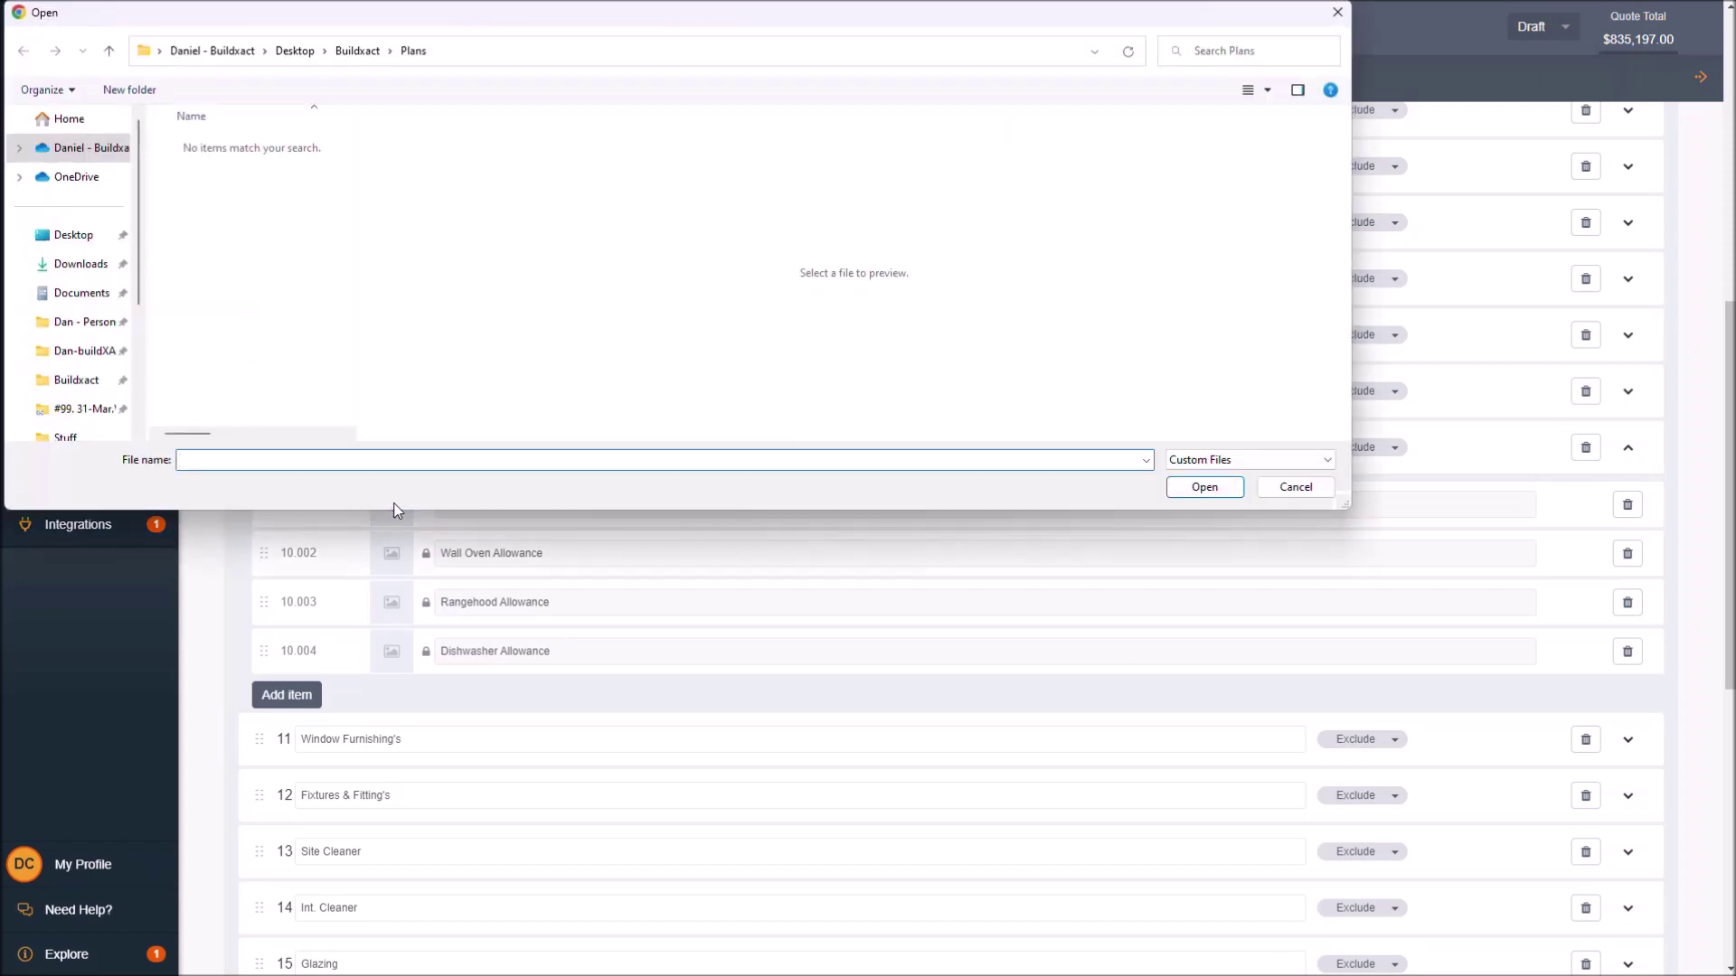
left_click(346, 54)
left_click(220, 184)
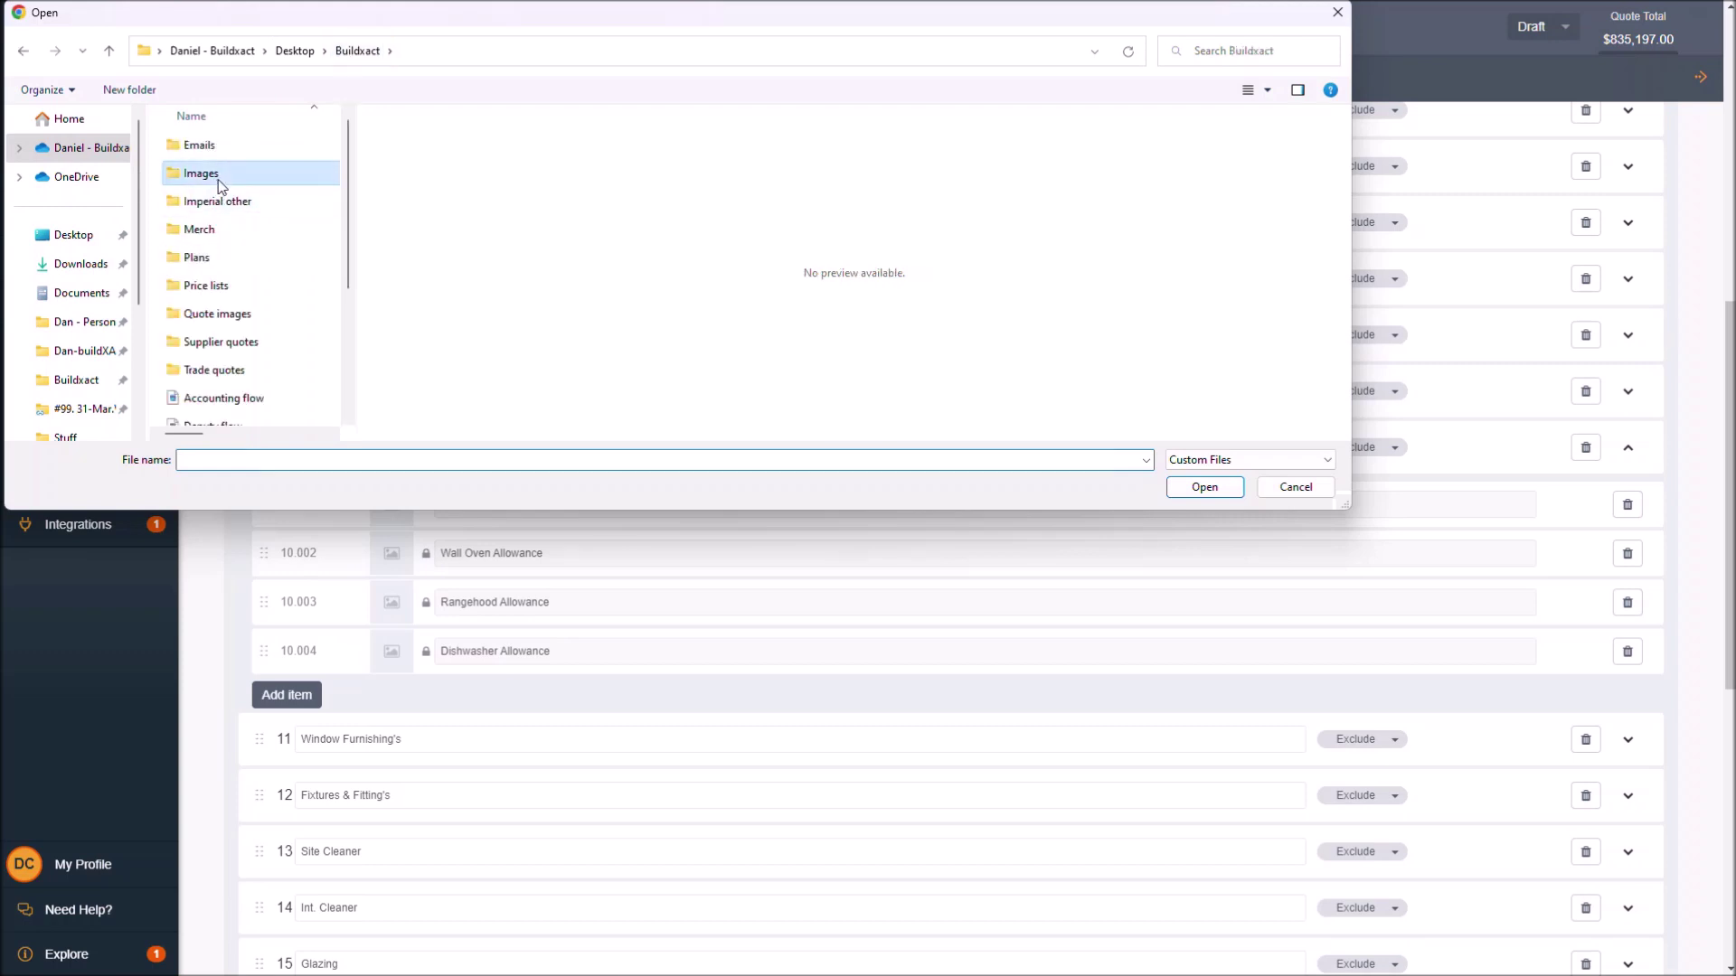
double_click(220, 185)
double_click(236, 192)
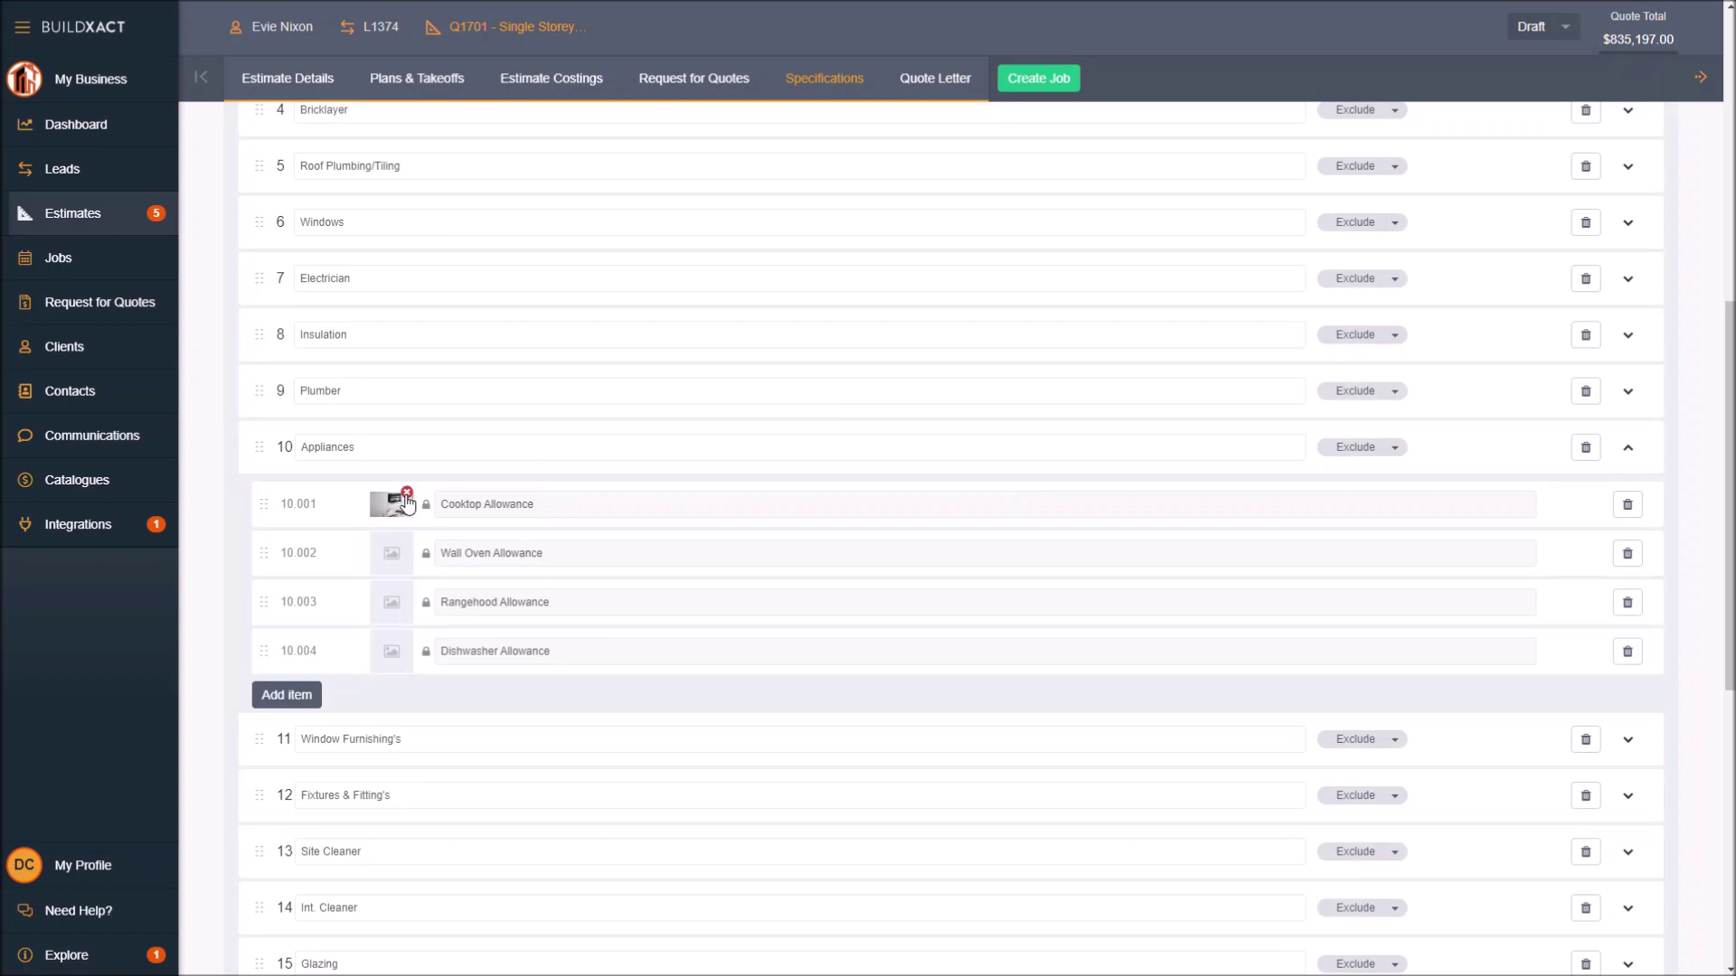
left_click(407, 494)
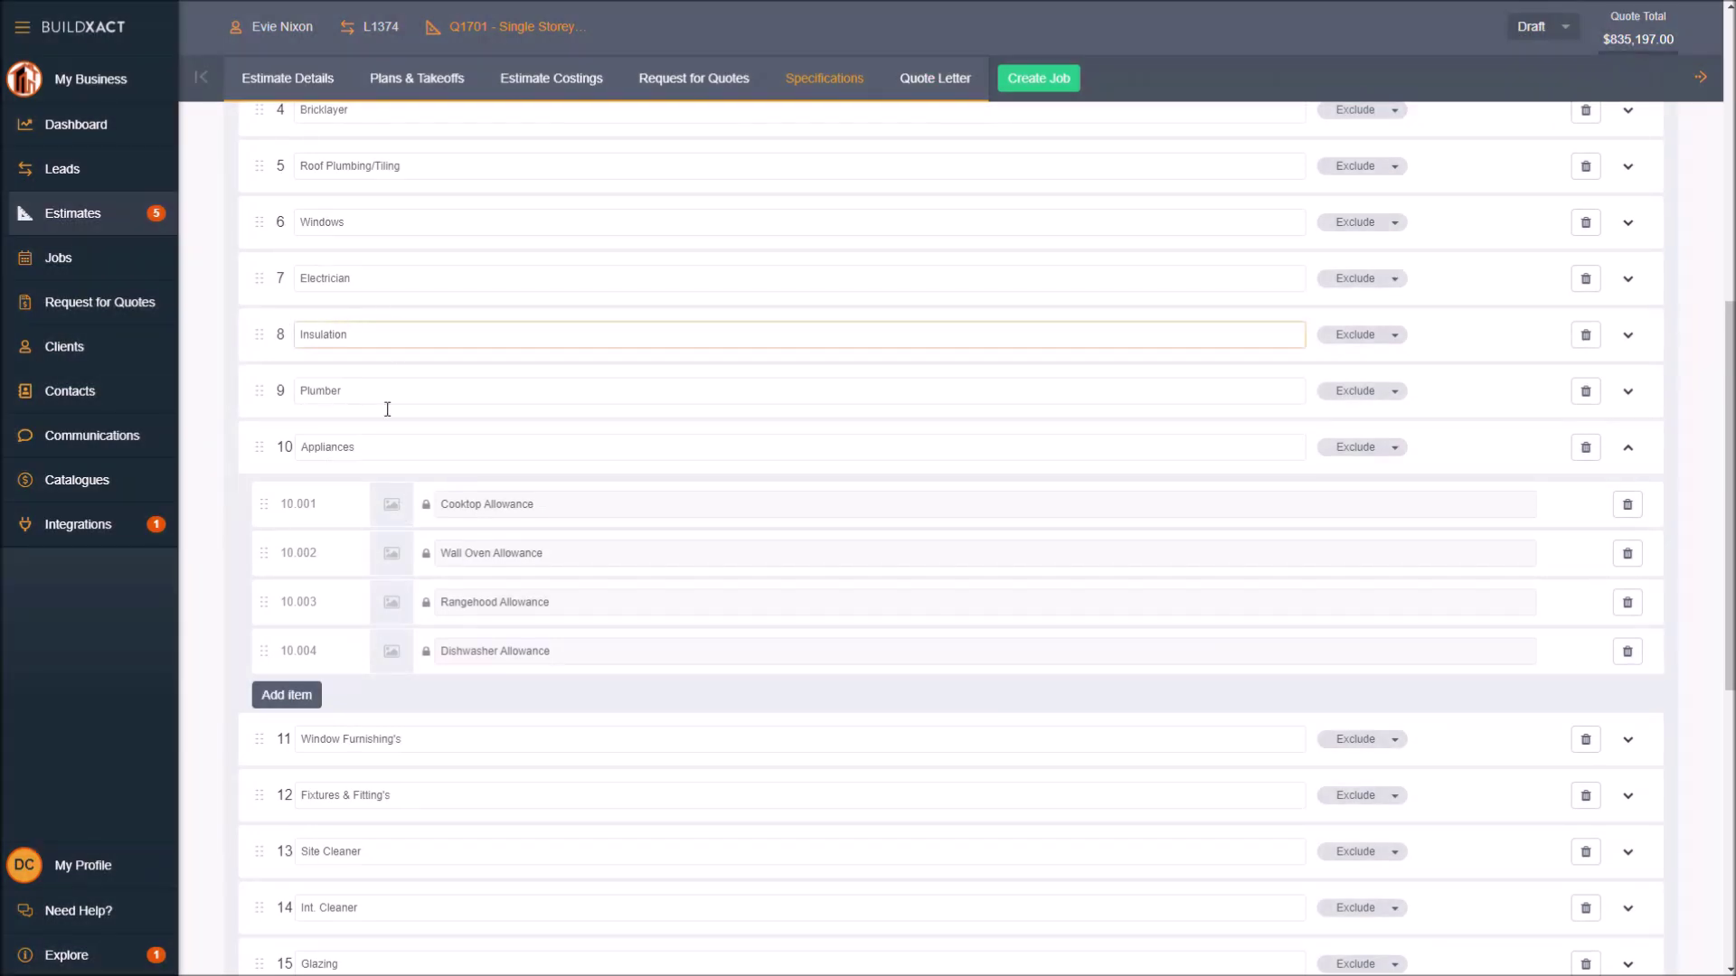
Step: Attach the Smeg gas cooktop image to Cooktop Allowance and the Miele electric wall oven image to Wall Oven Allowance from the Images folder
left_click(391, 504)
scroll(217, 282, "down", 2)
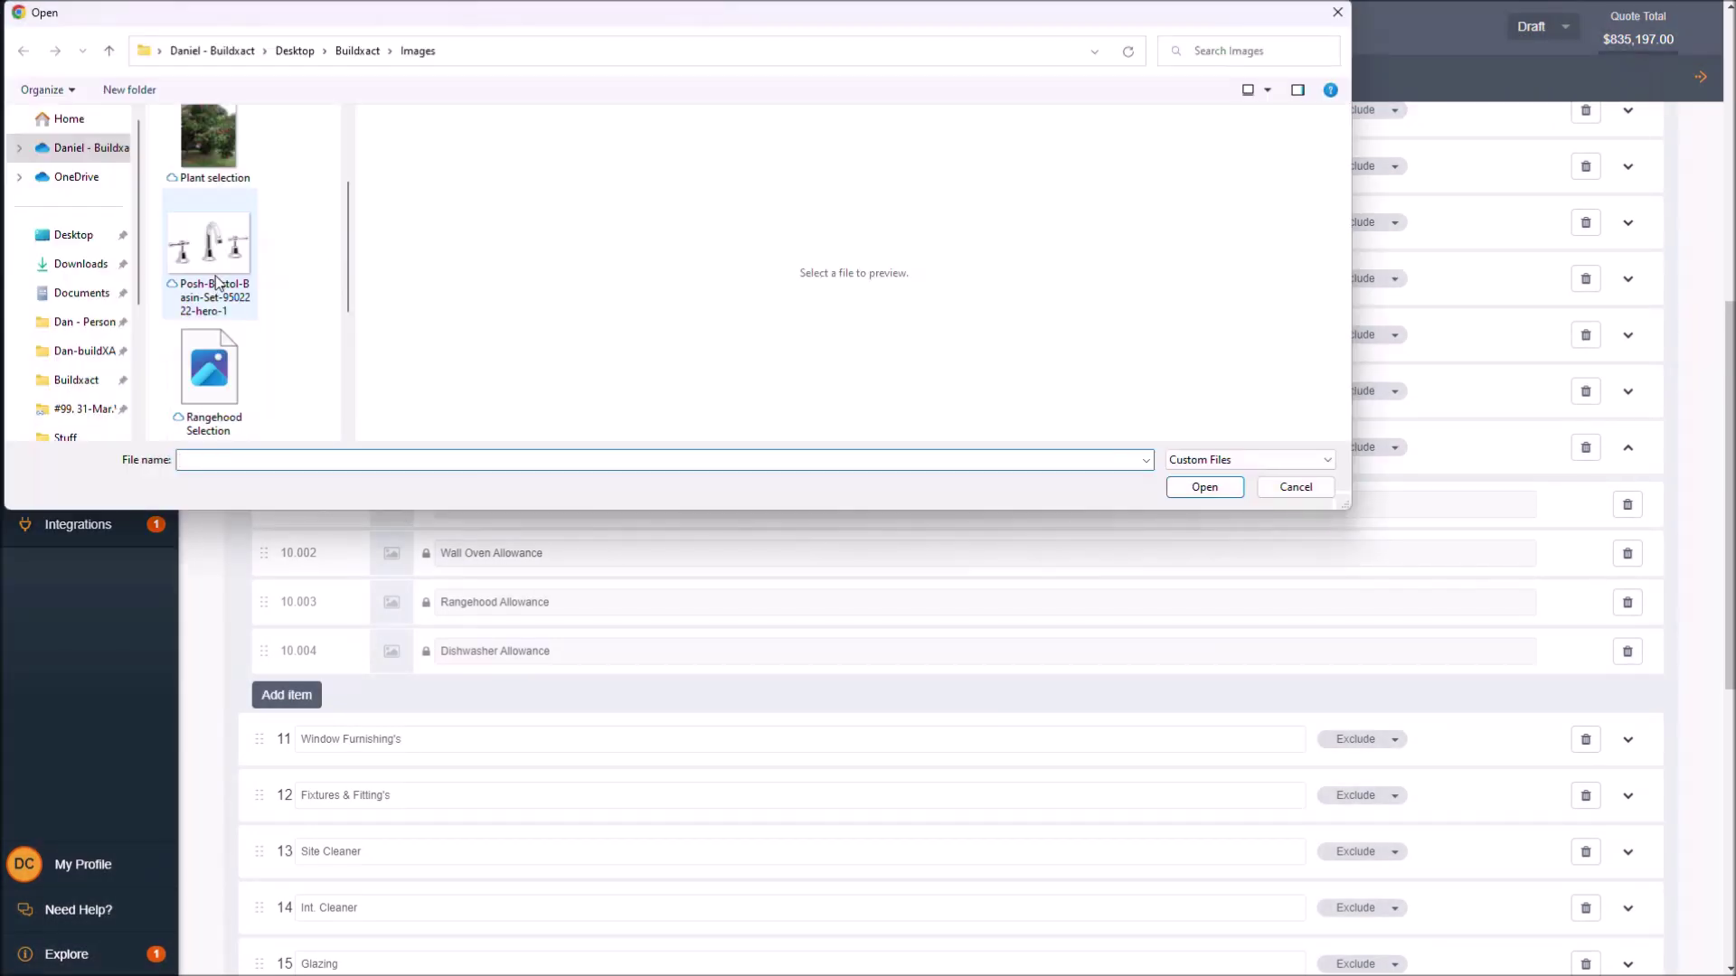
scroll(220, 333, "down", 1)
double_click(218, 270)
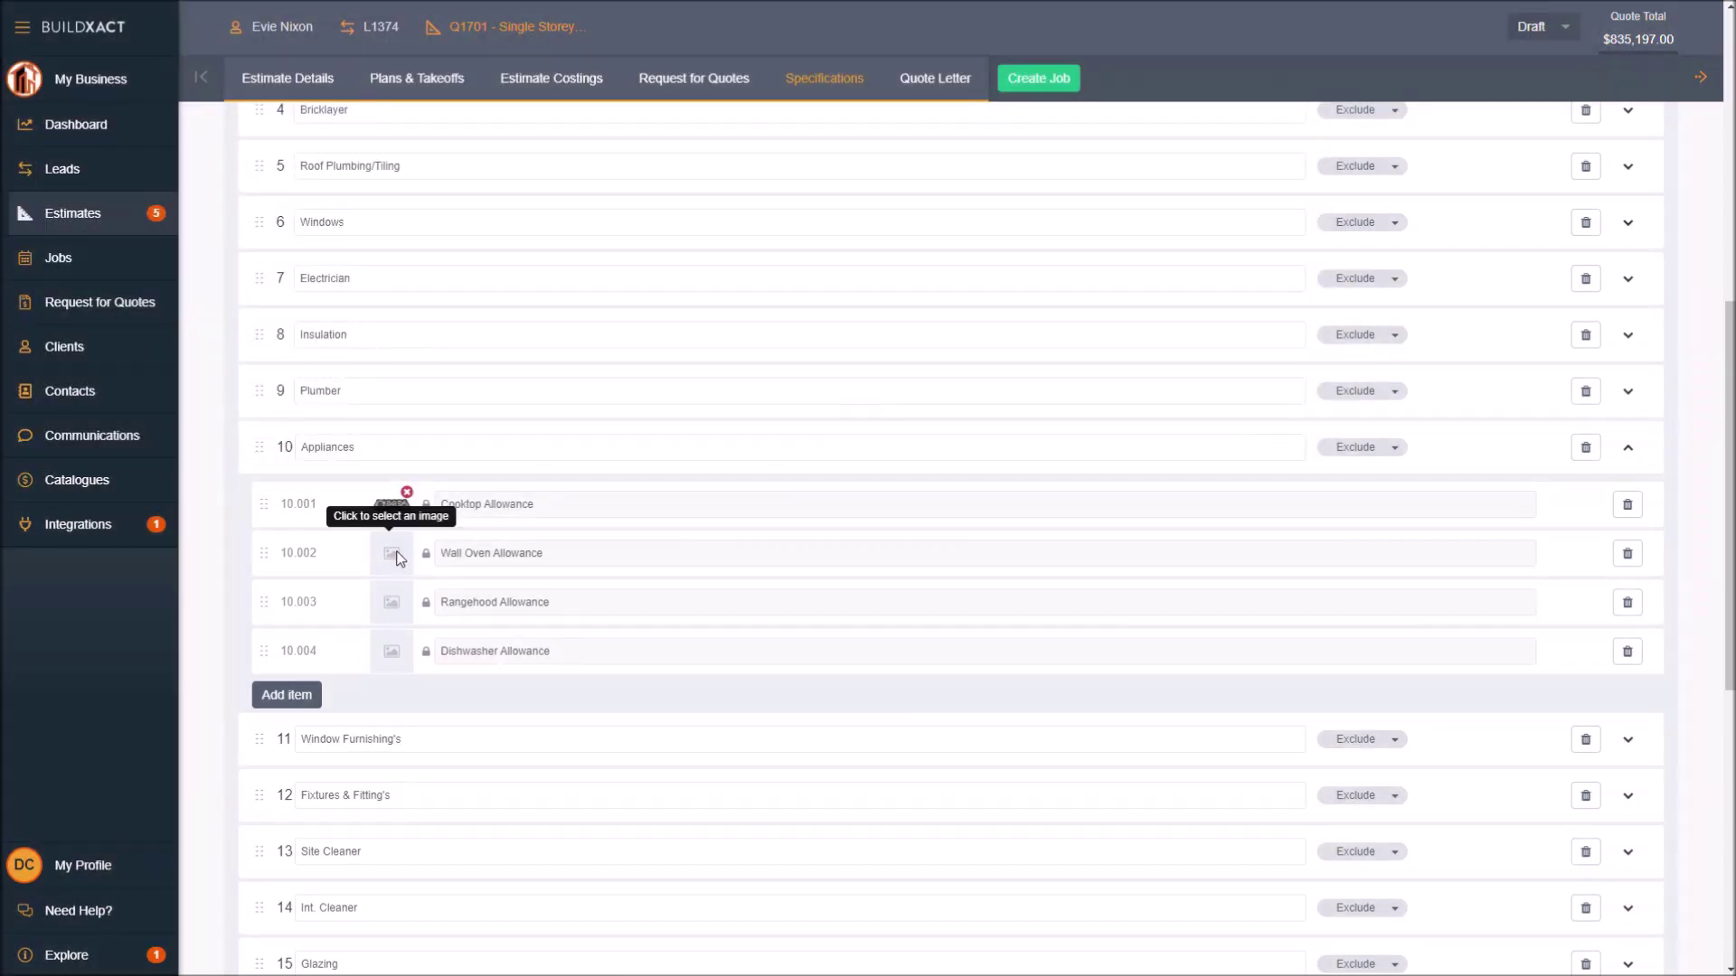
left_click(391, 553)
key("Escape")
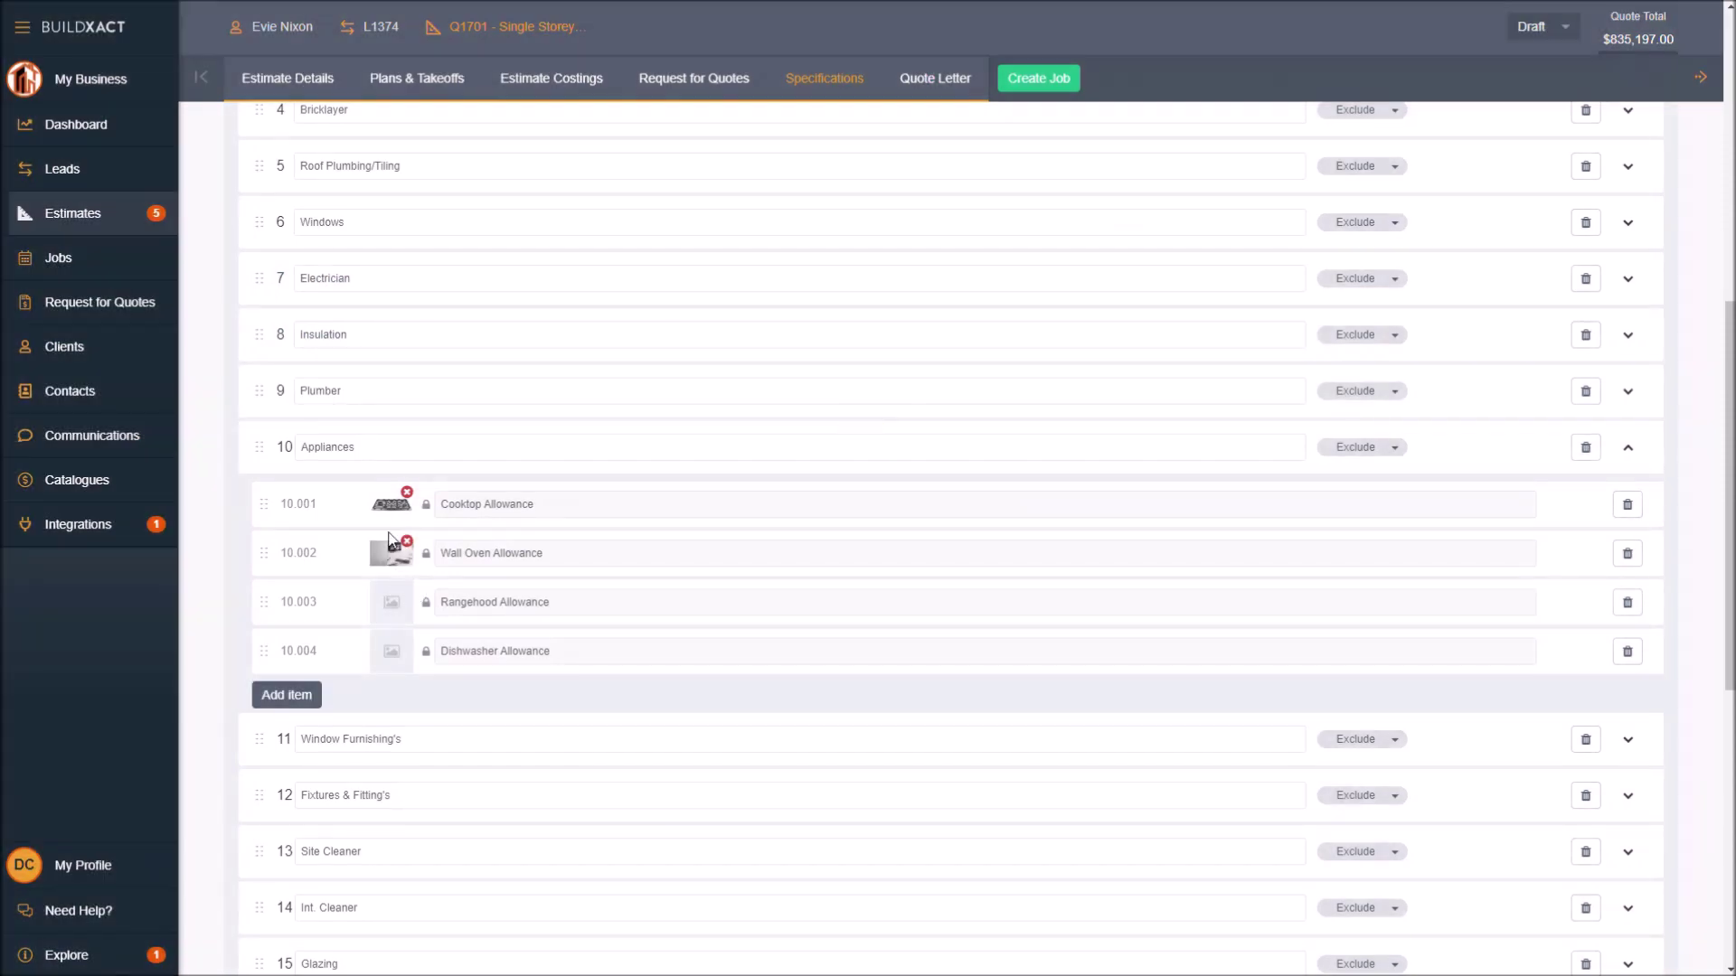
Step: Attach the Rangehood Selection image to the Rangehood Allowance item
mouse_move(398, 572)
left_click(411, 602)
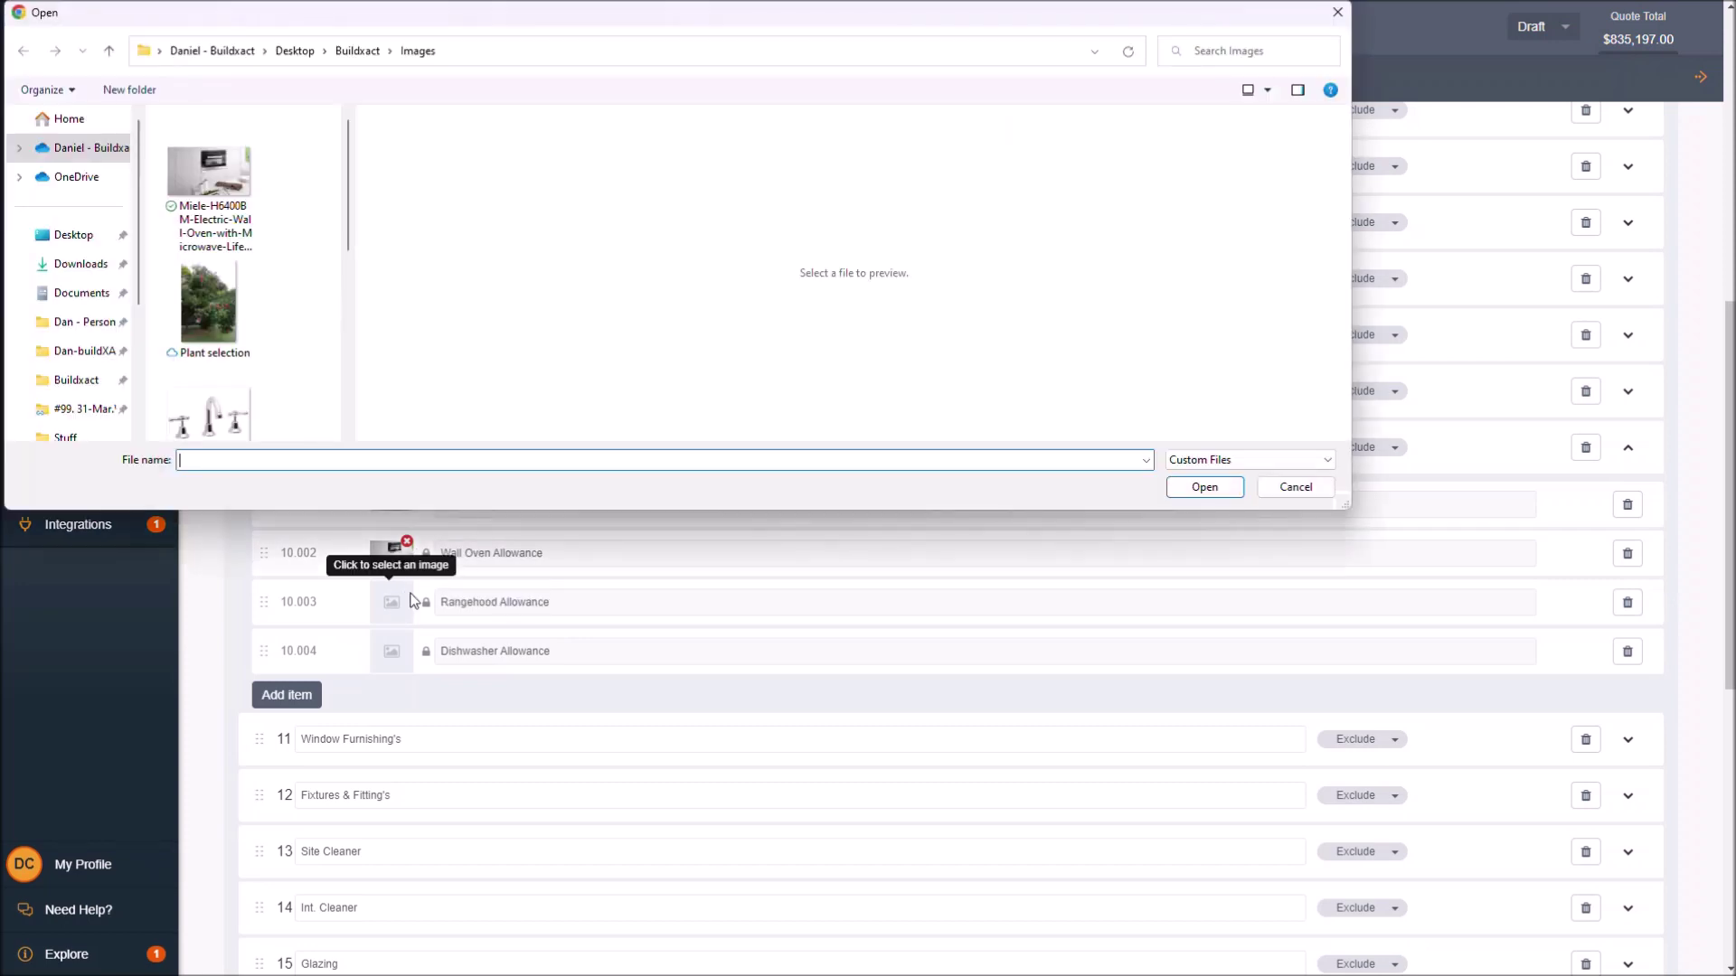
scroll(257, 316, "down", 3)
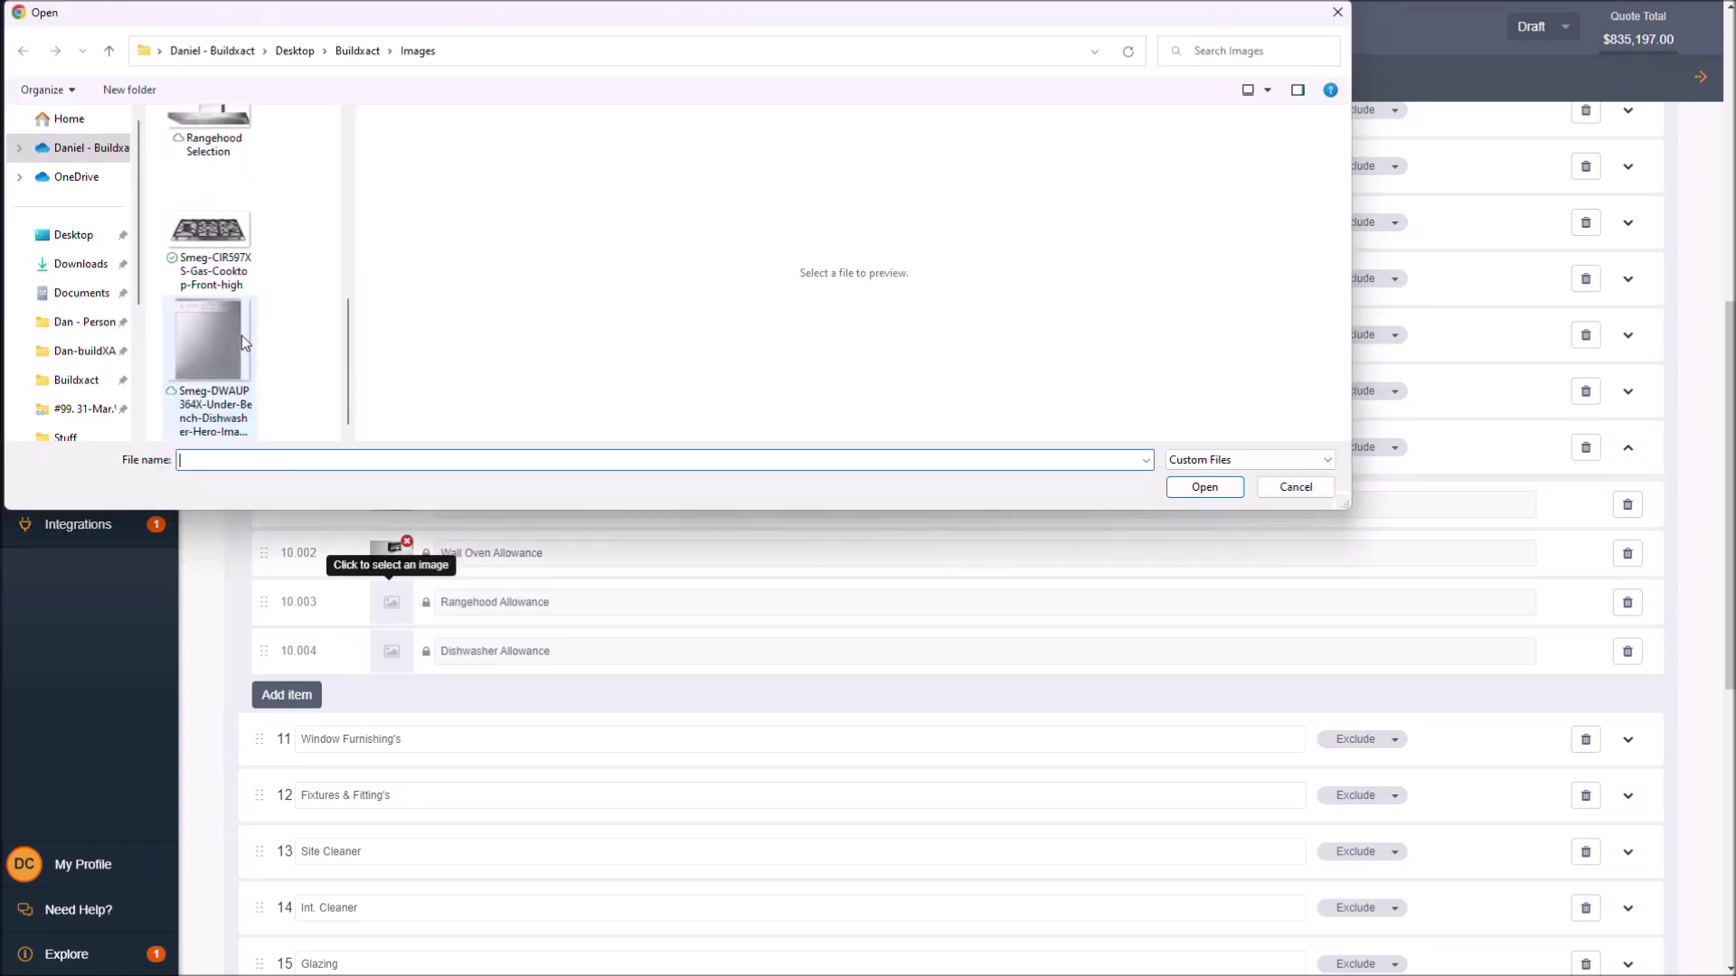
scroll(235, 316, "up", 3)
left_click(233, 294)
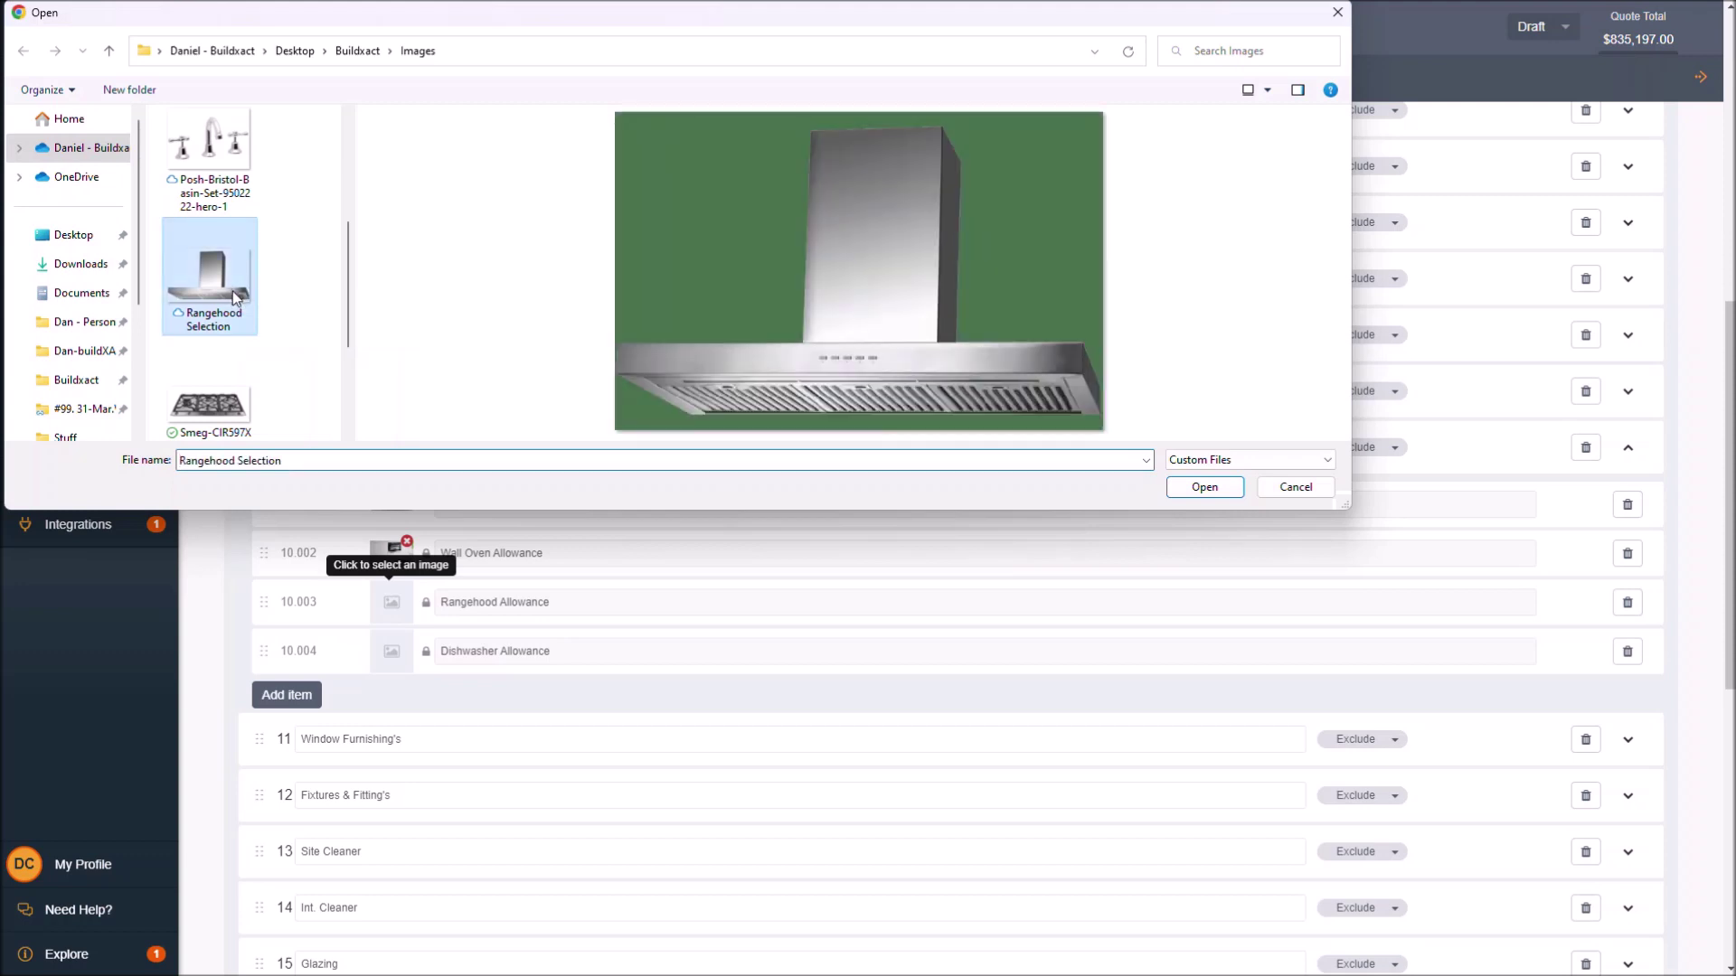
double_click(233, 294)
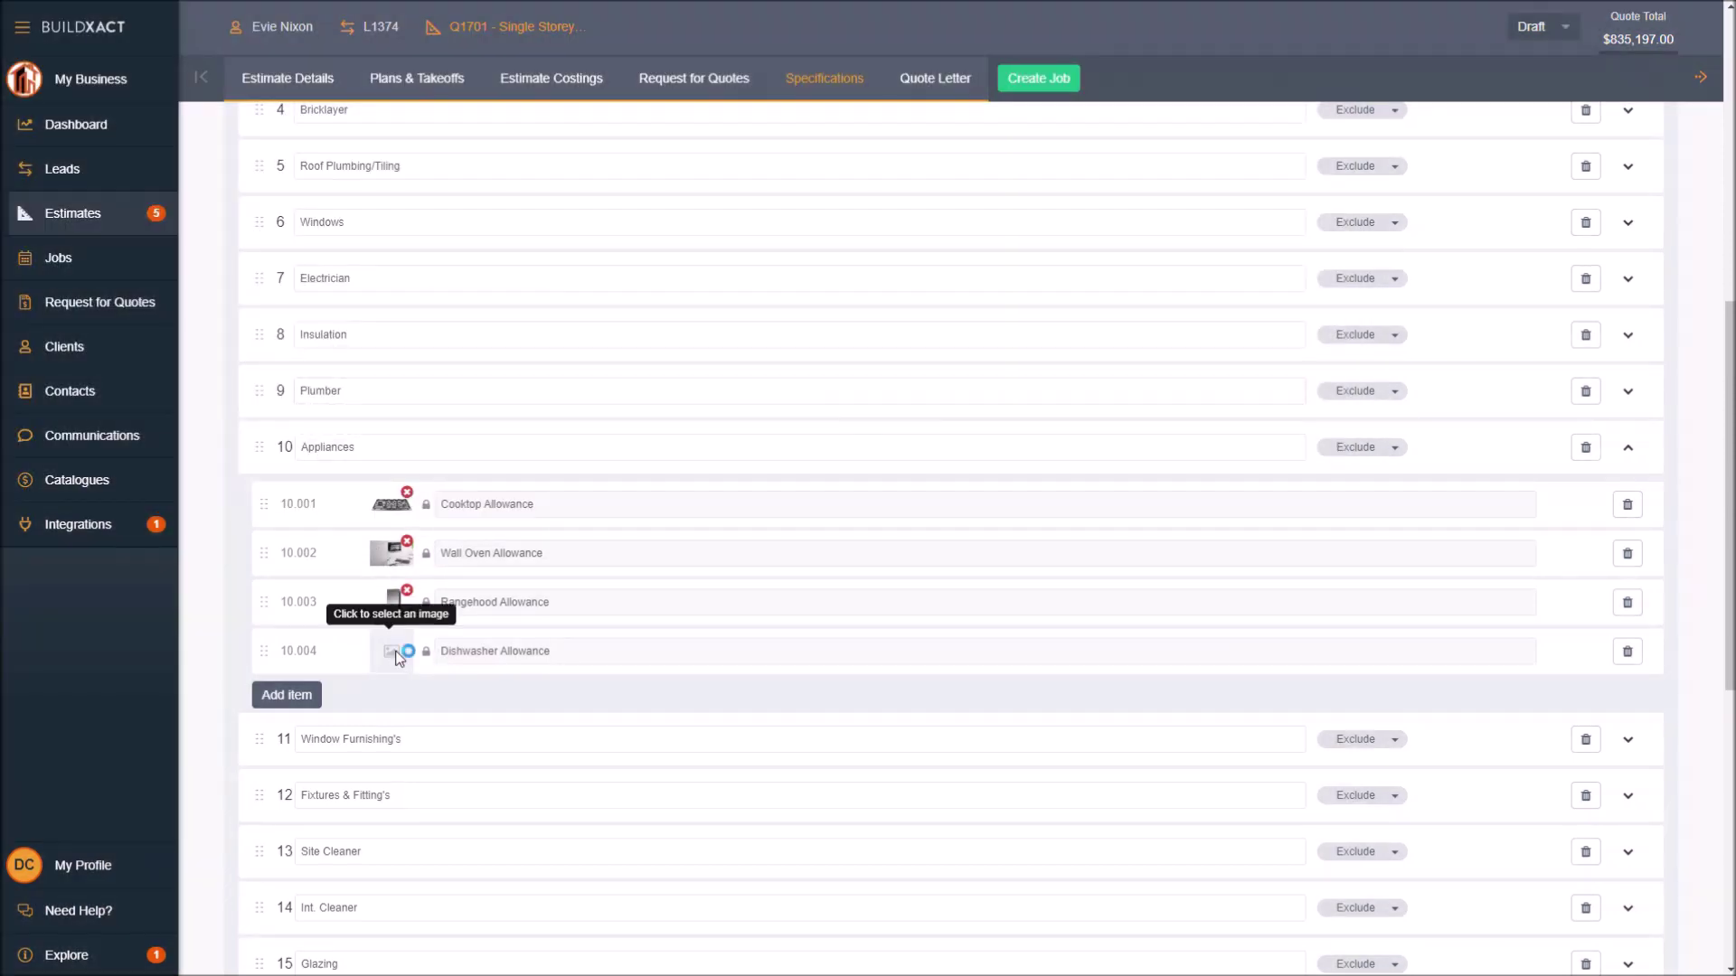
Step: Attach the Smeg-DWAUP364X under-bench dishwasher image to the Dishwasher Allowance item
left_click(392, 601)
scroll(271, 303, "down", 5)
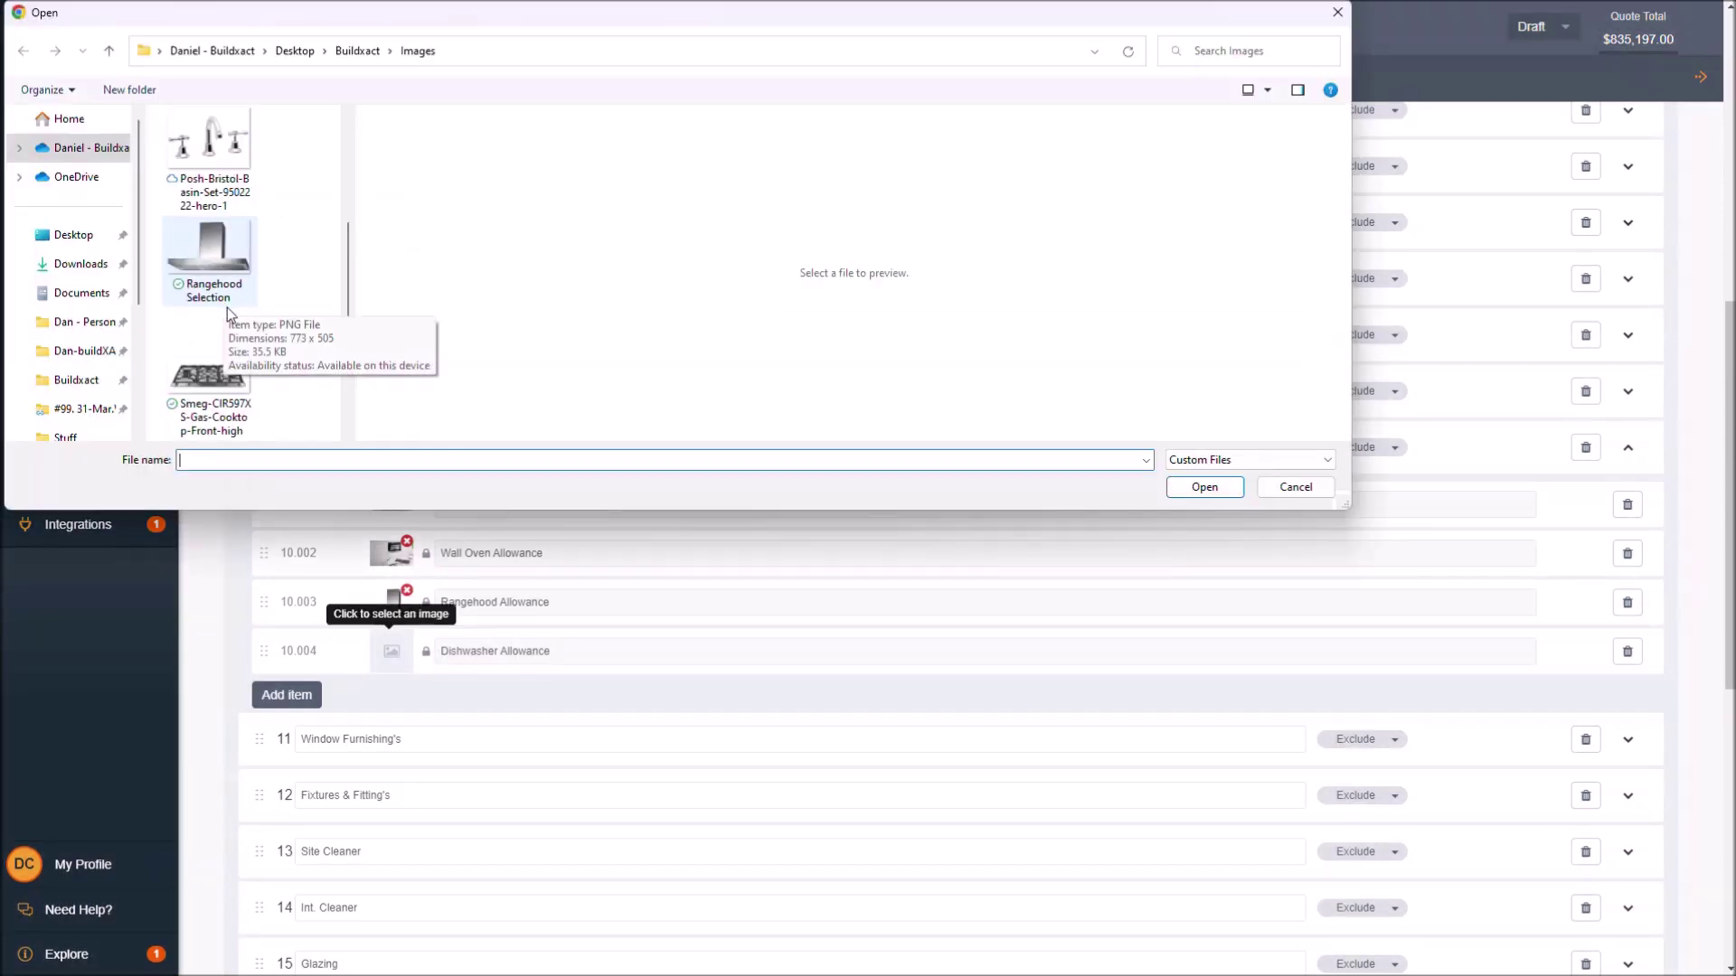
left_click(230, 333)
double_click(232, 334)
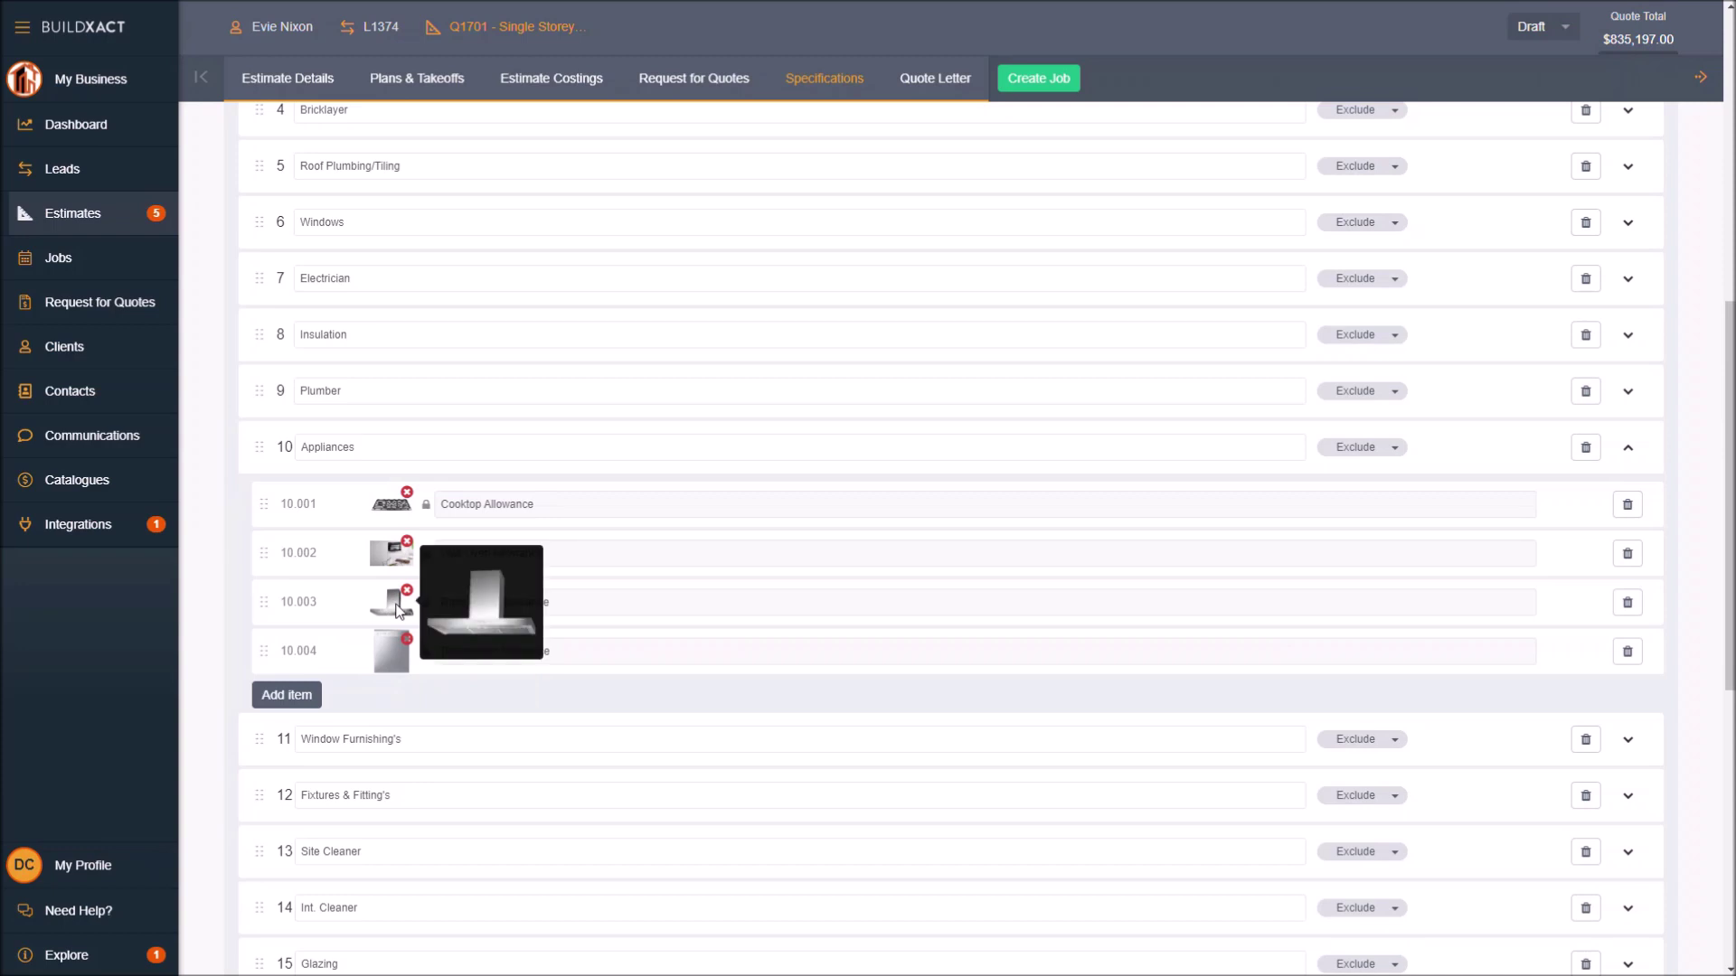
Step: Preview the enlarged images attached to the Appliances allowance items
mouse_move(398, 557)
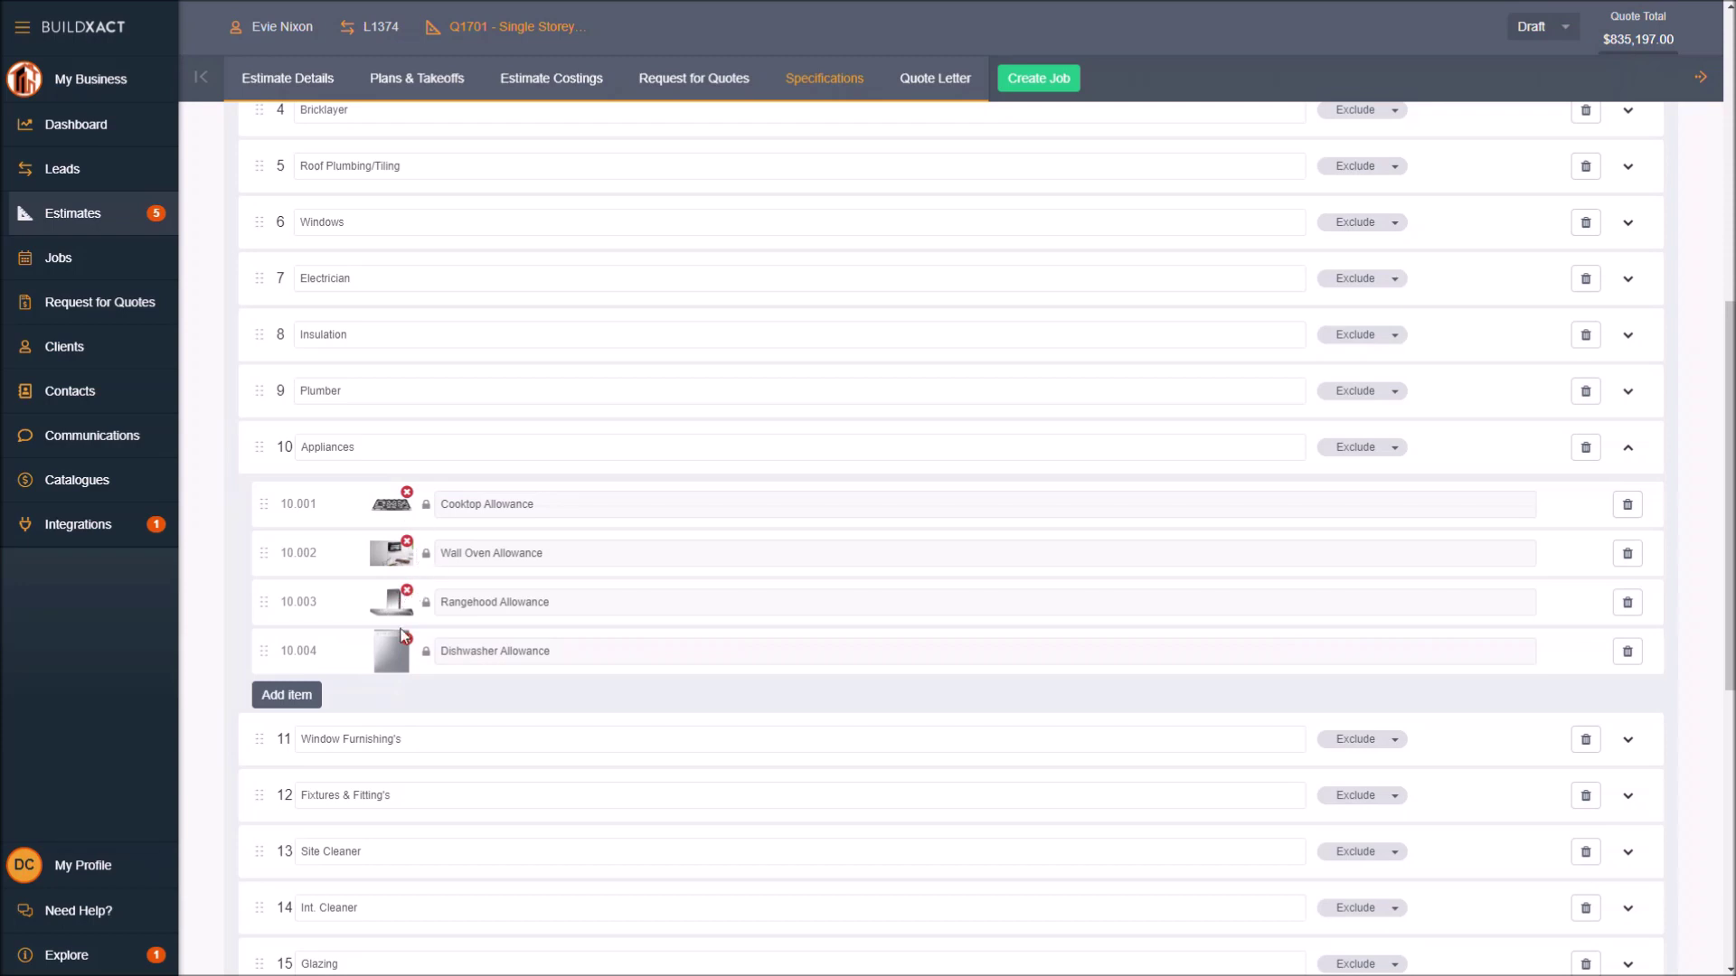
mouse_move(402, 641)
mouse_move(407, 513)
left_click(438, 512)
mouse_move(392, 513)
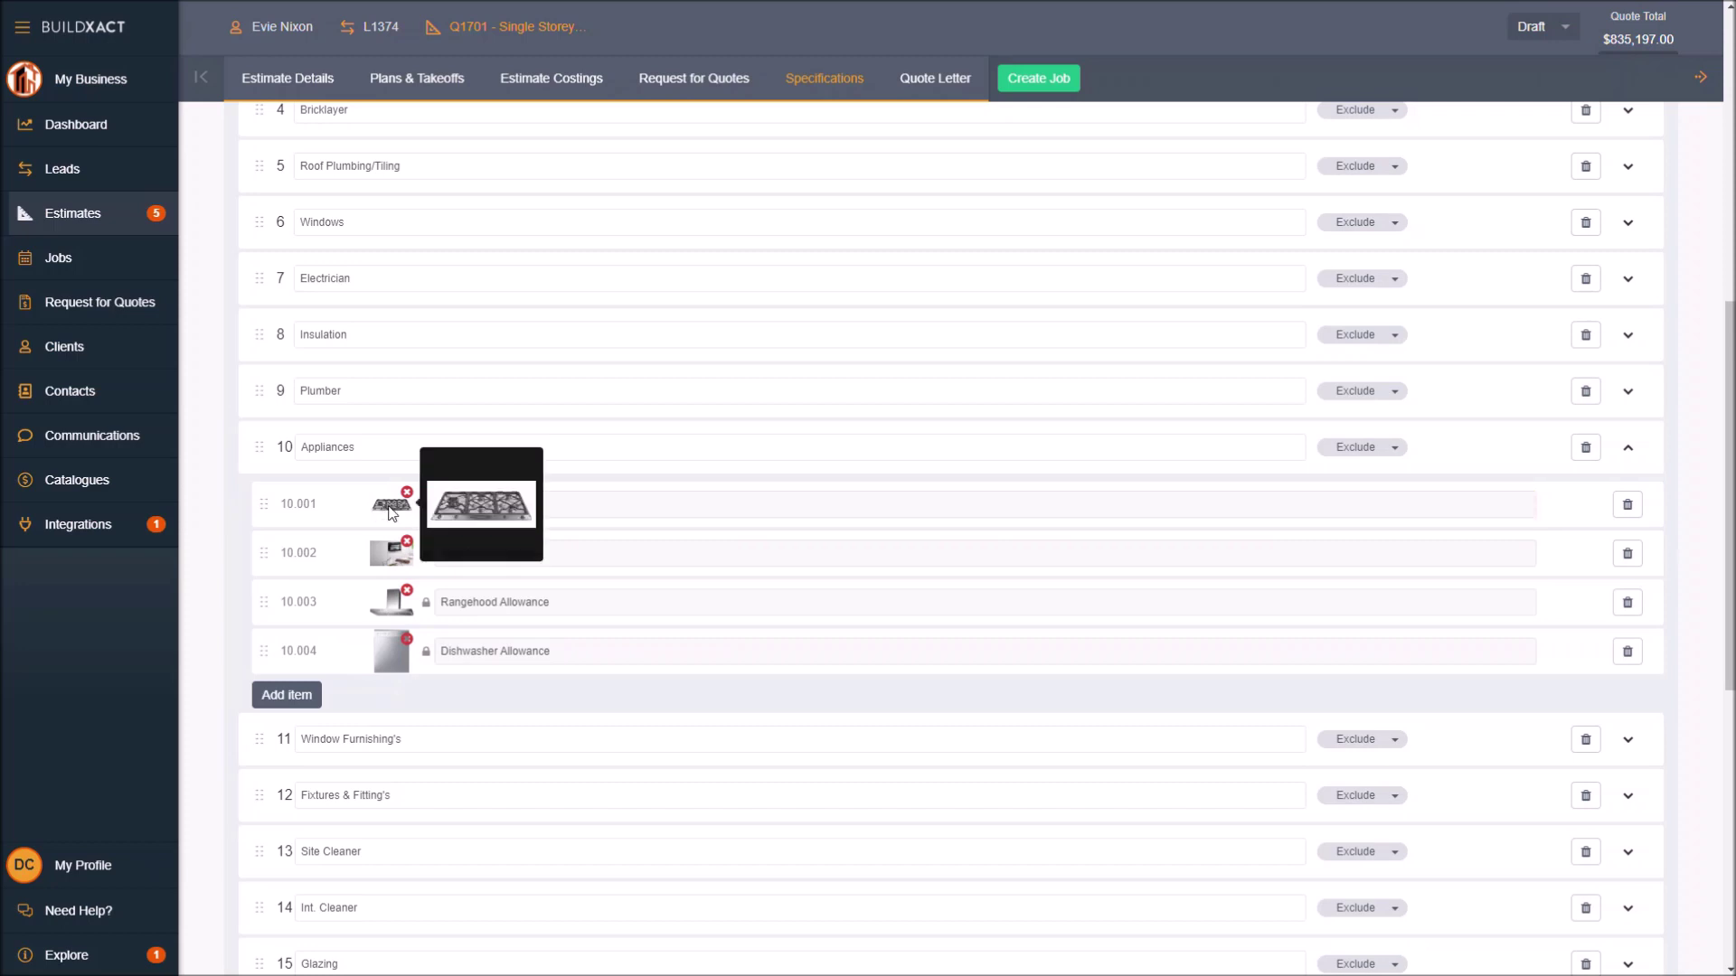
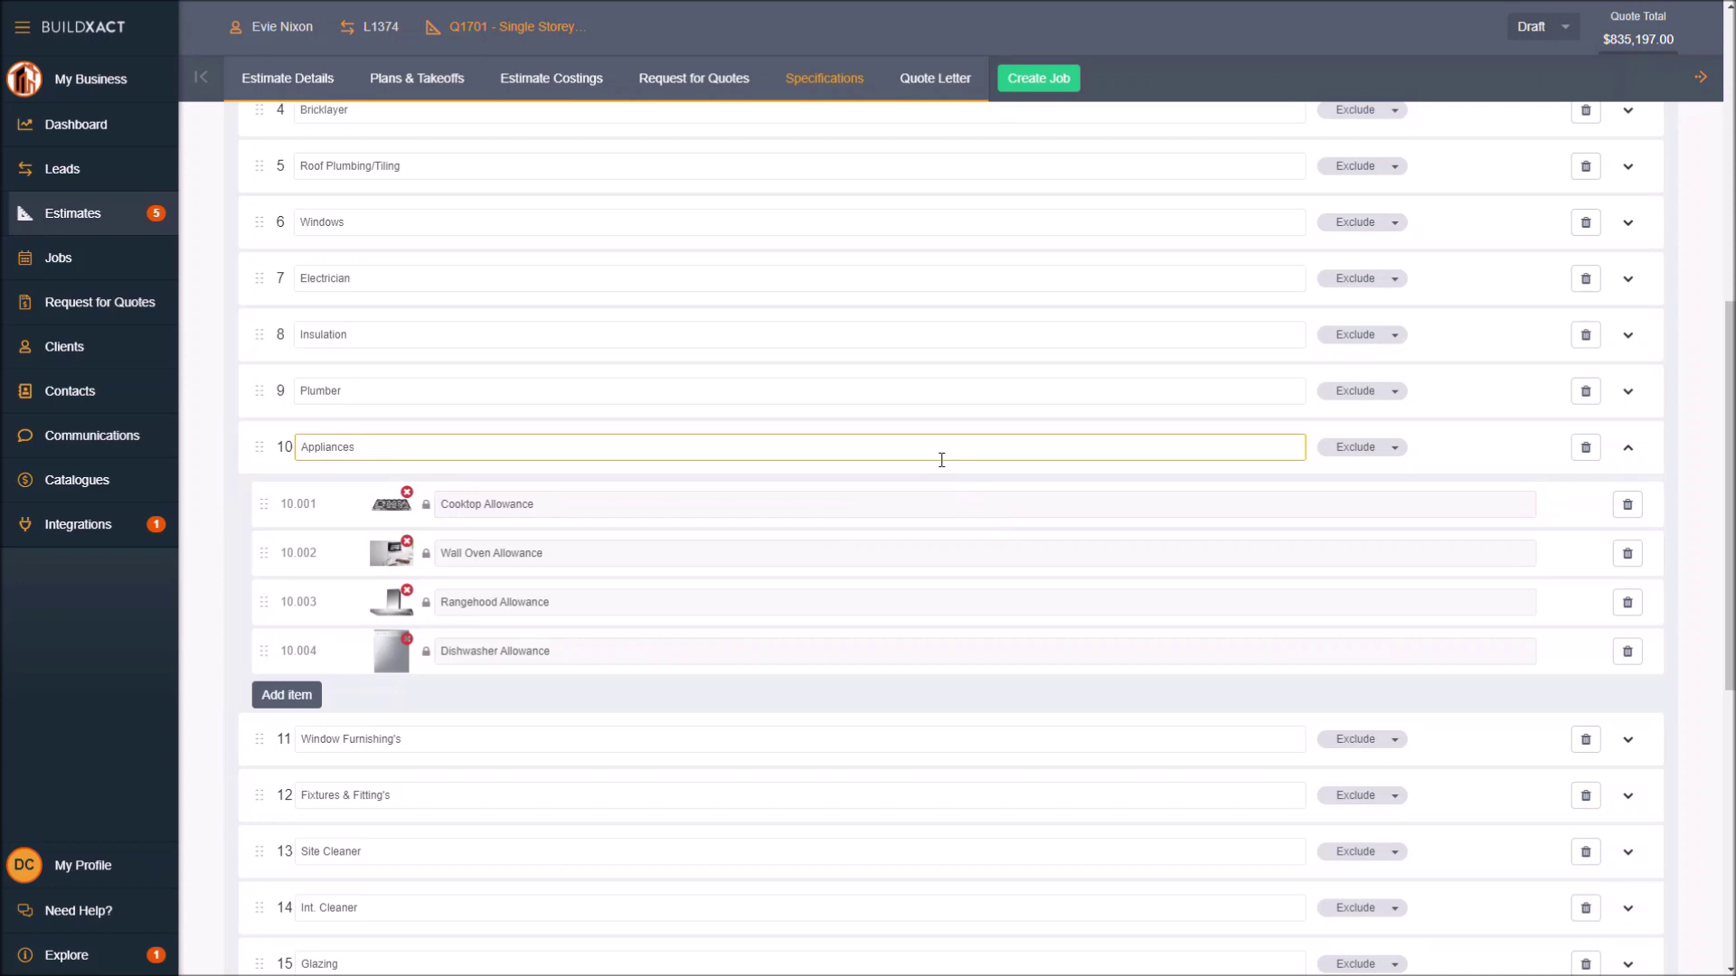
Step: Examine the Exclude setting and its options for the Preliminaries category
left_click(1154, 480)
scroll(1155, 480, "up", 8)
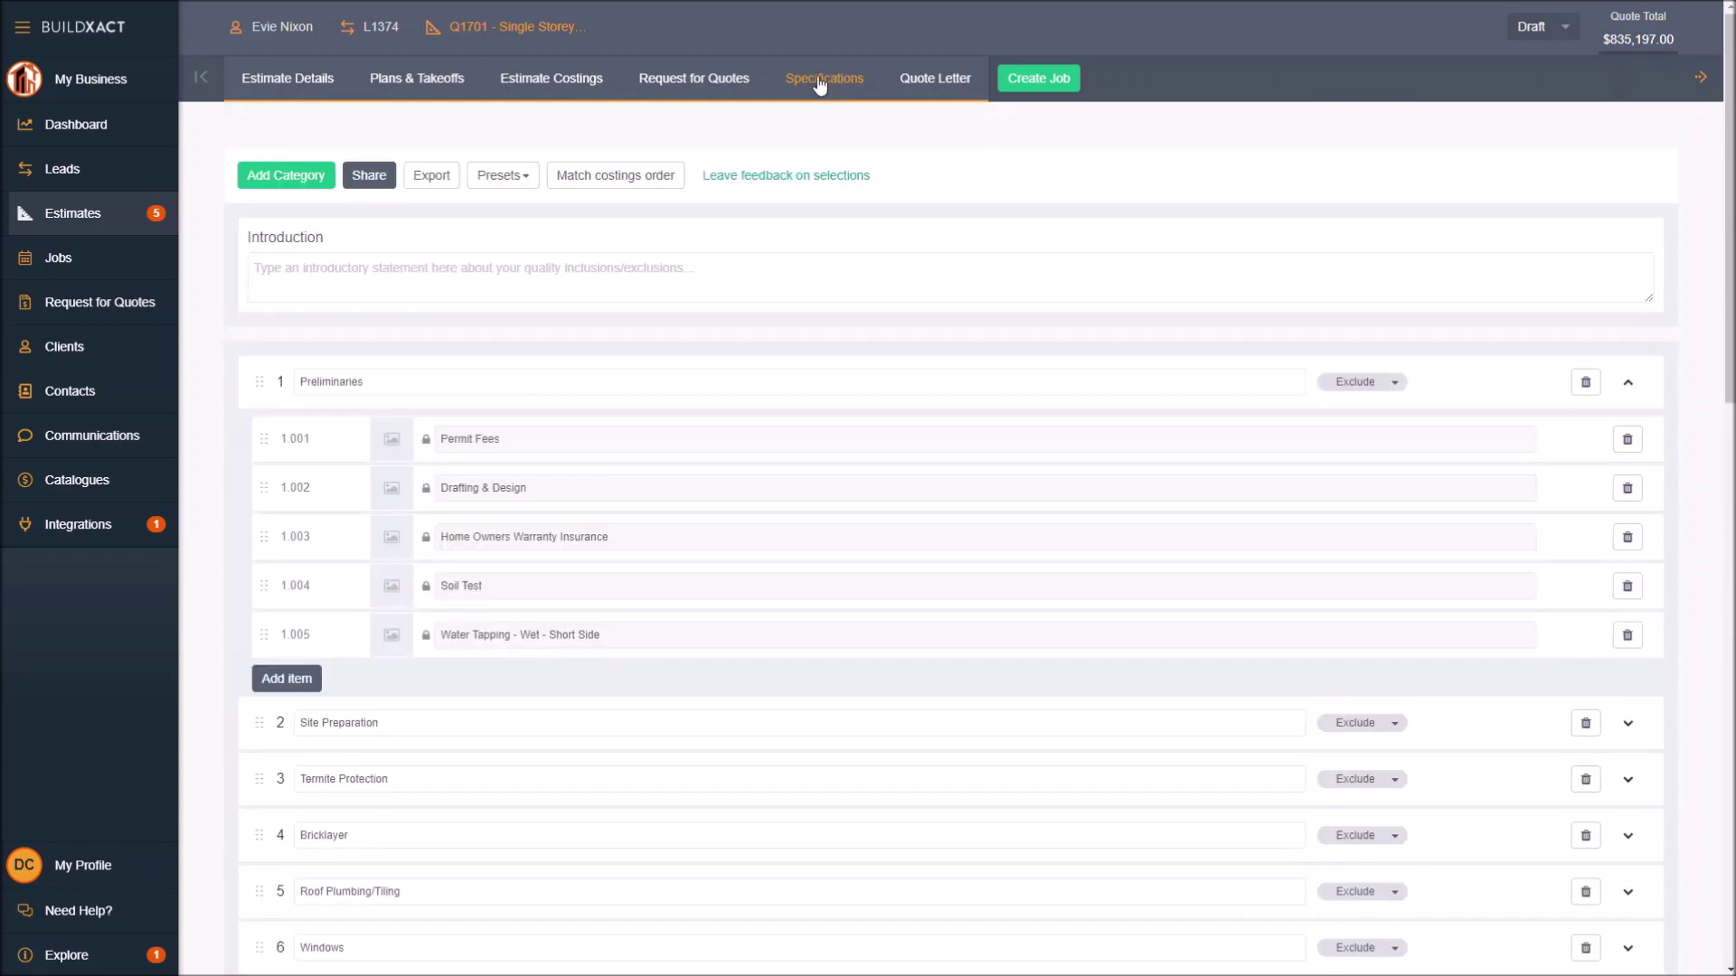
left_click(1150, 448)
left_click(1333, 311)
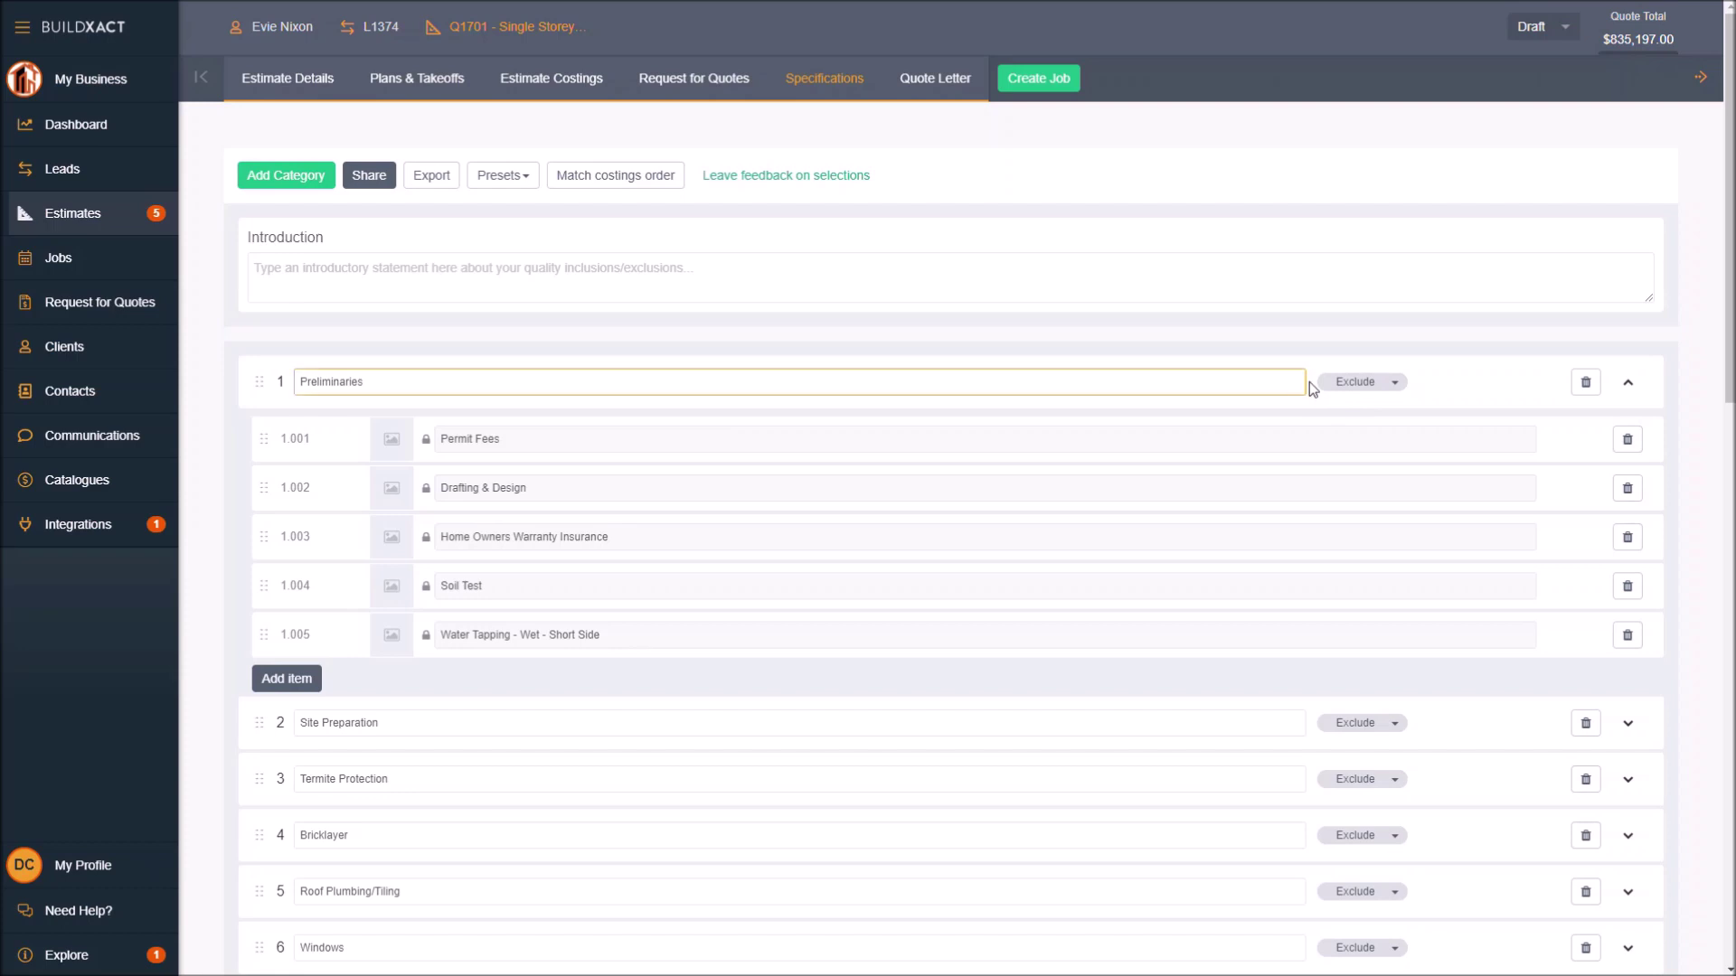
left_click(1355, 384)
left_click(1394, 383)
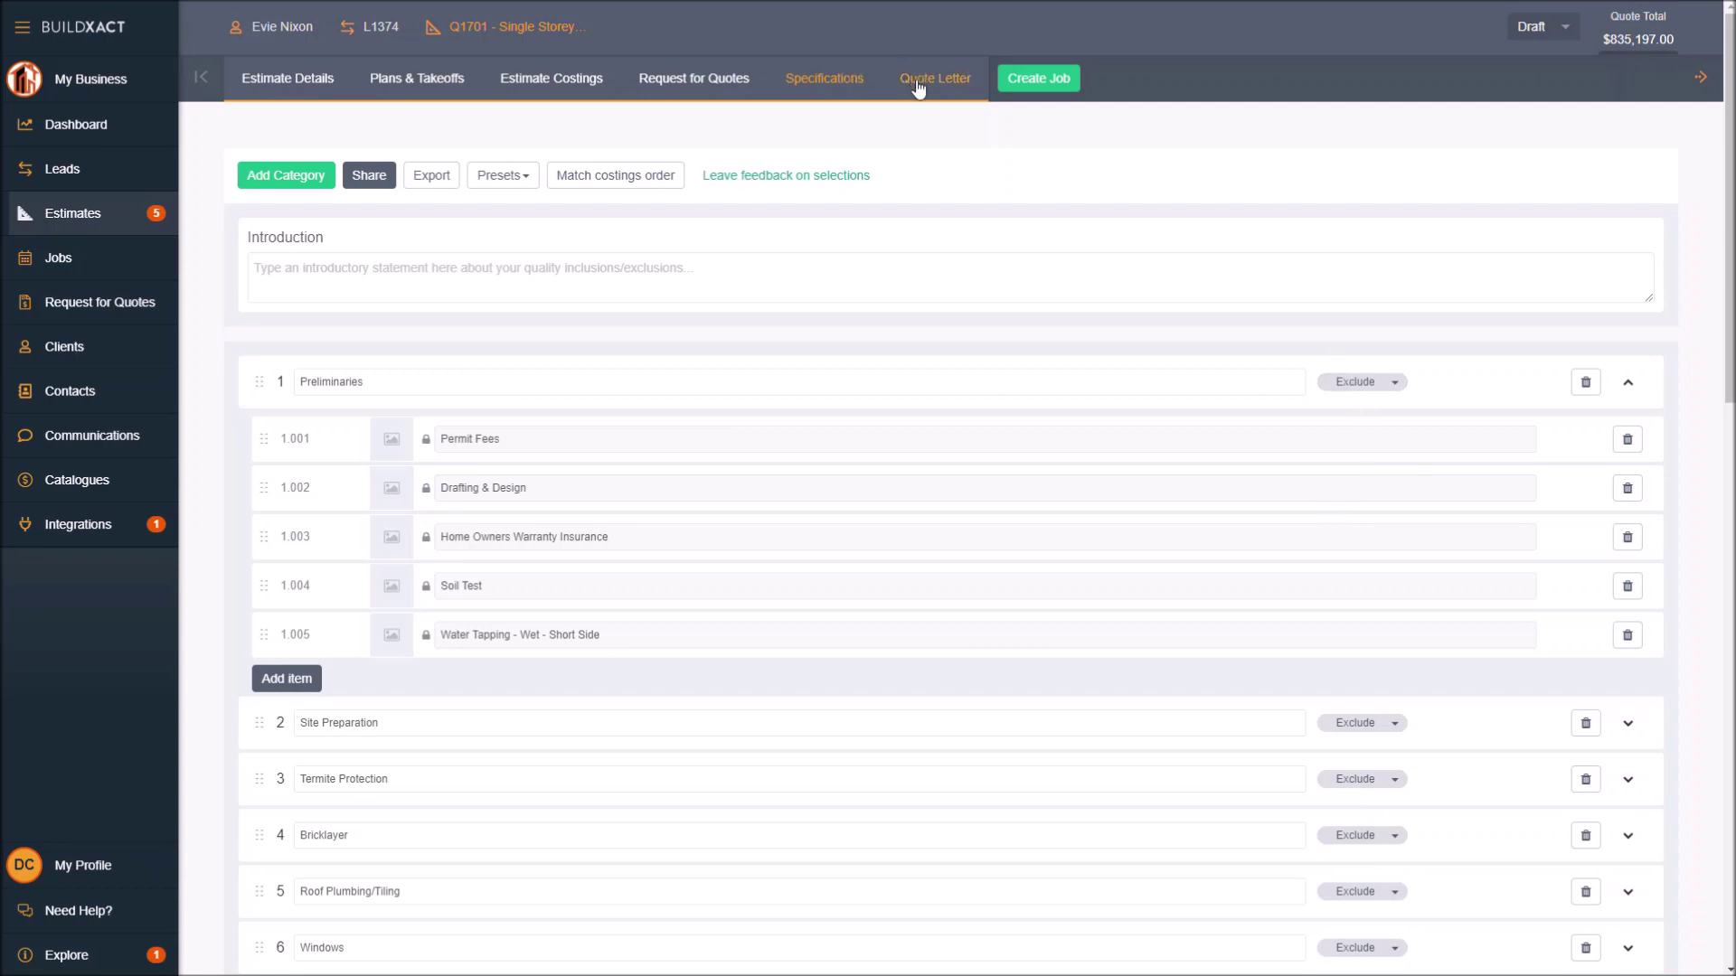
Step: Switch the Preliminaries category between To share and Exclude to compare its fields, finishing on Exclude
left_click(1370, 412)
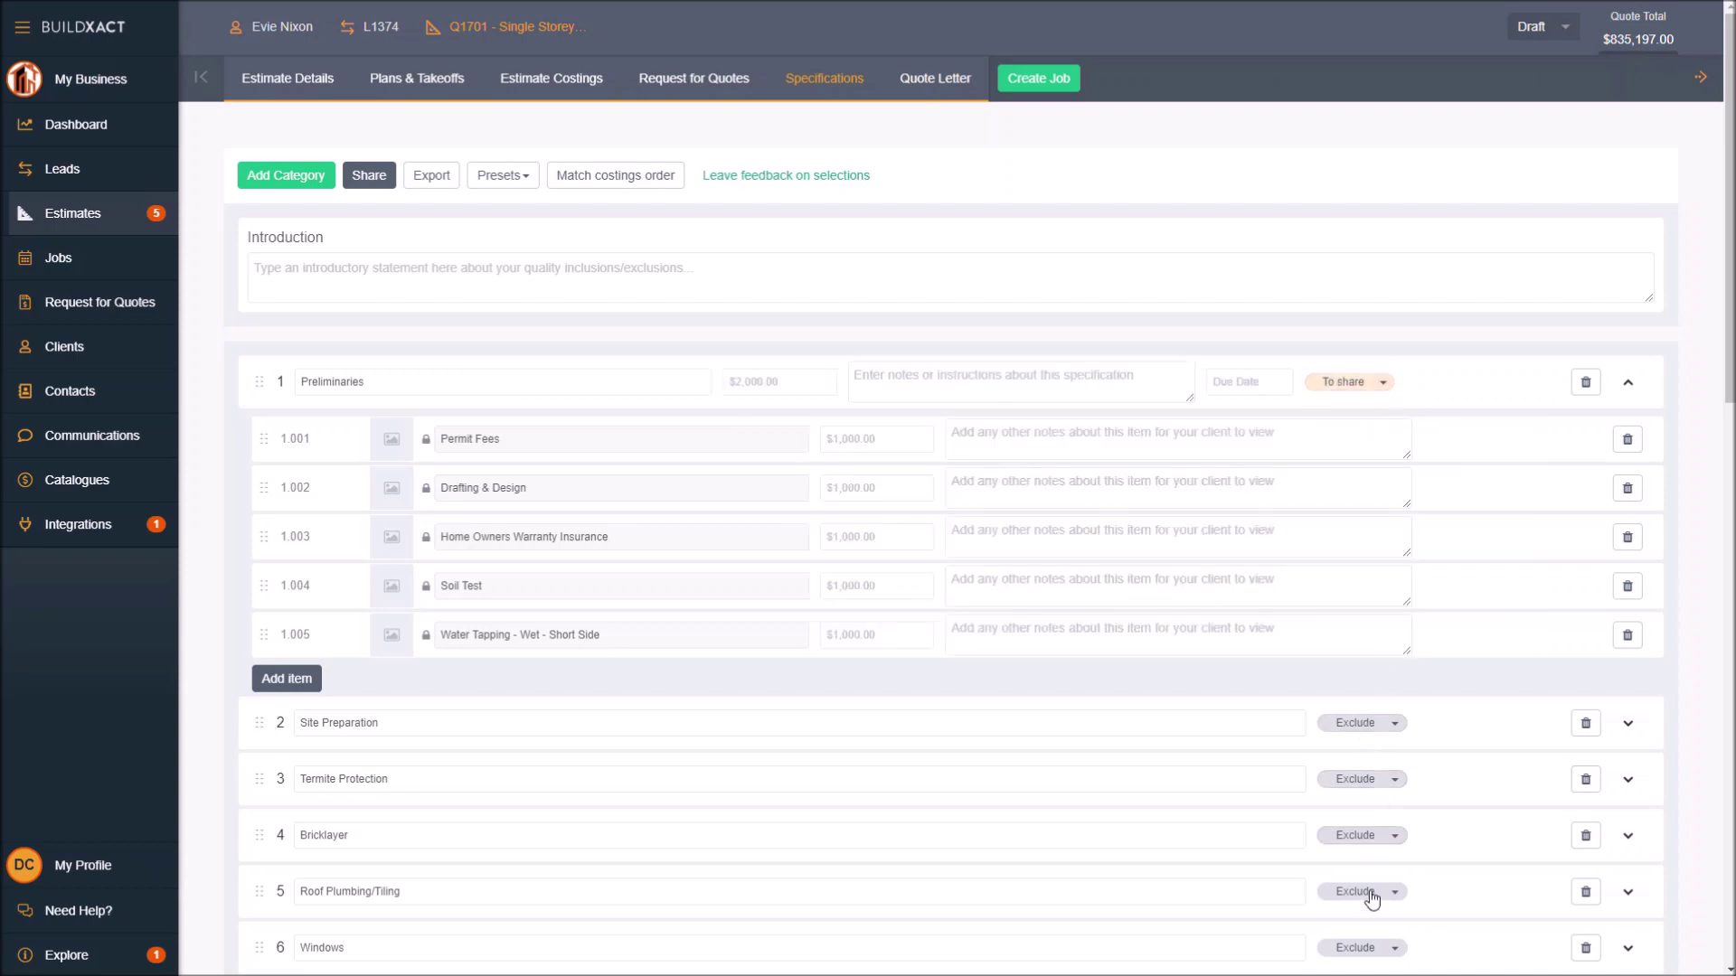
left_click(1353, 383)
left_click(1352, 381)
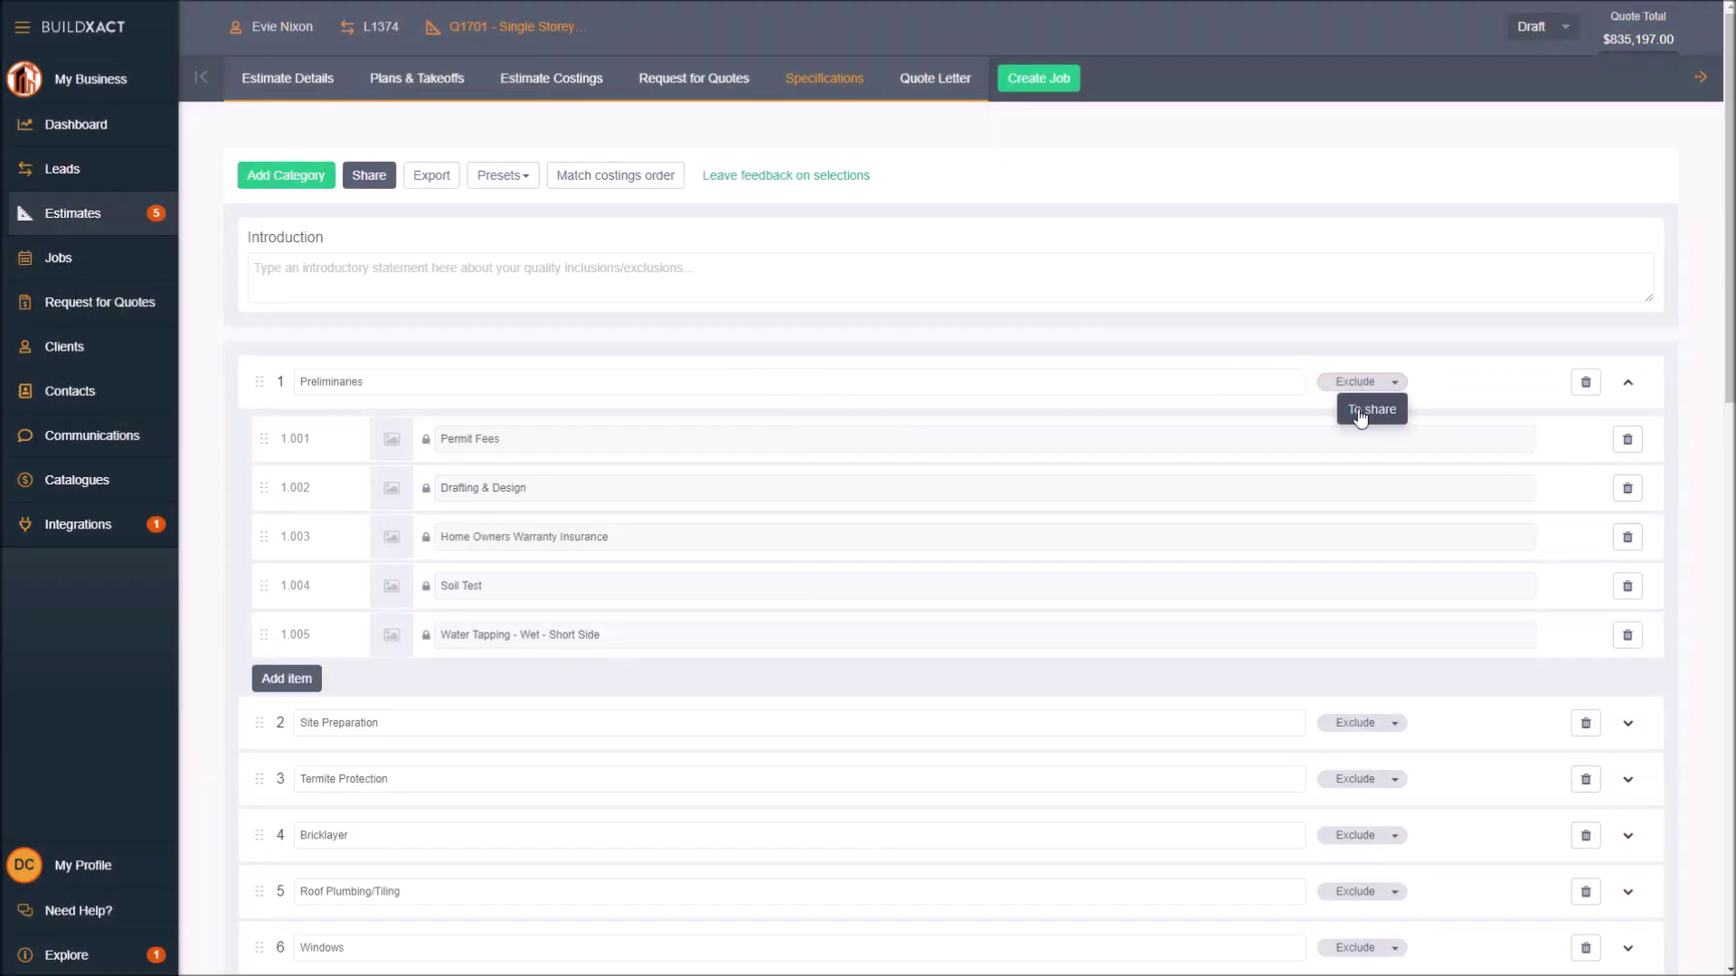
left_click(1360, 412)
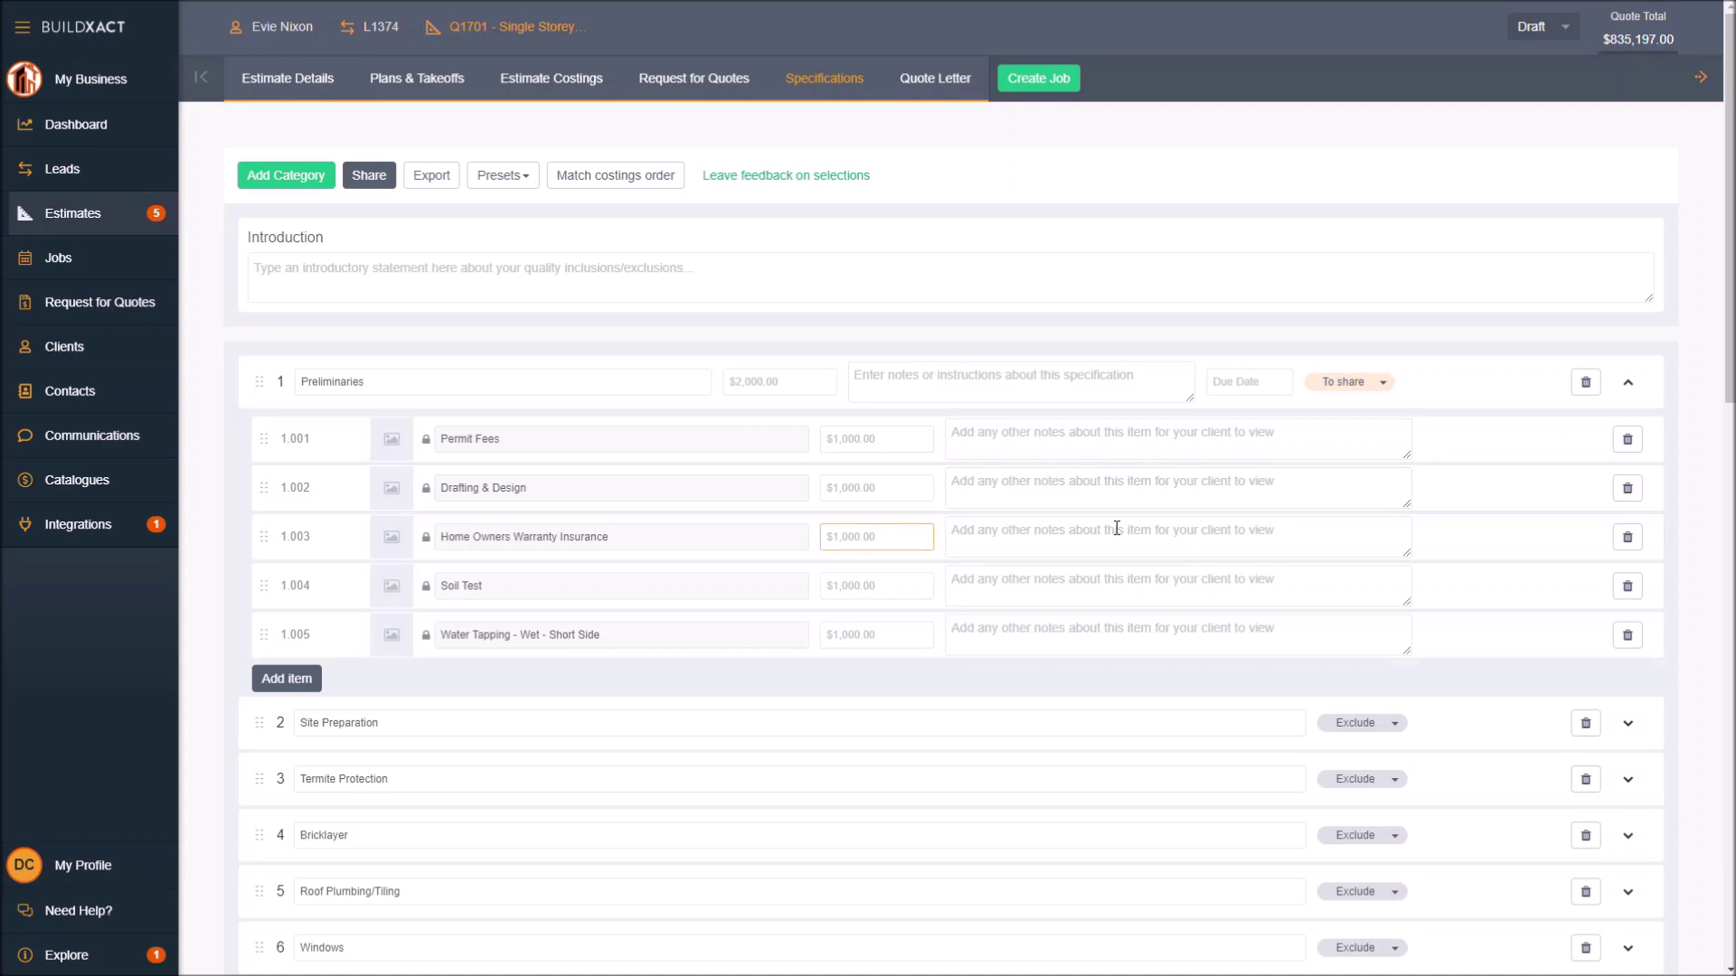
left_click(1356, 391)
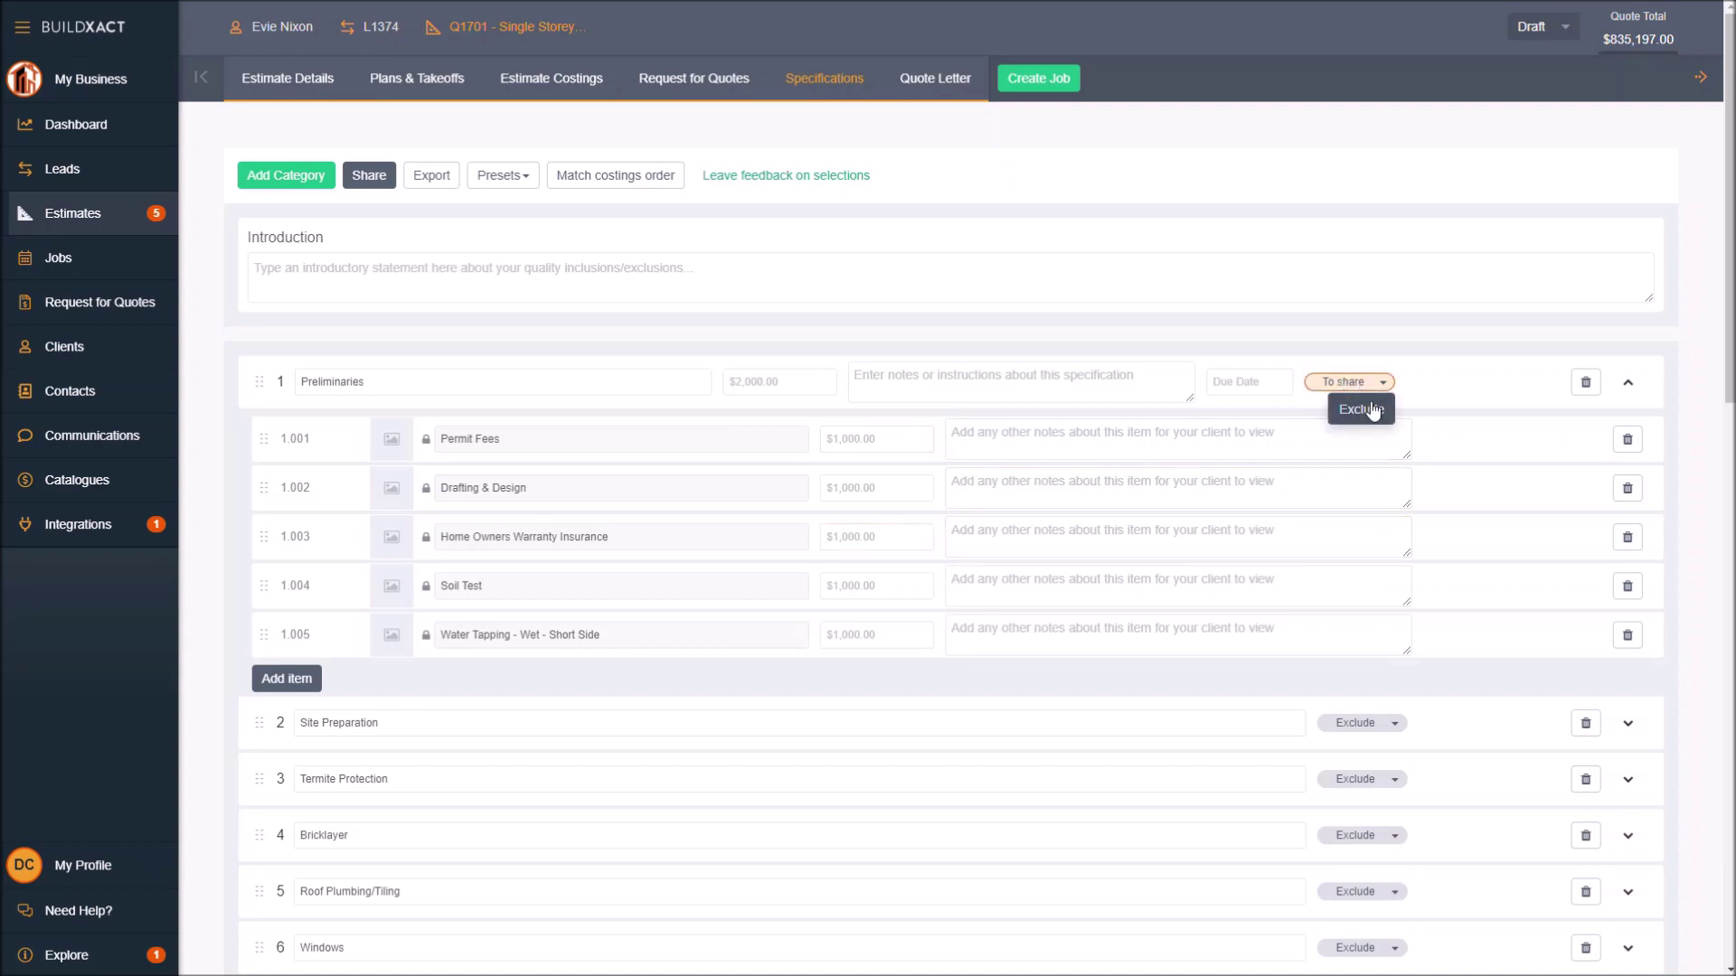
left_click(1367, 408)
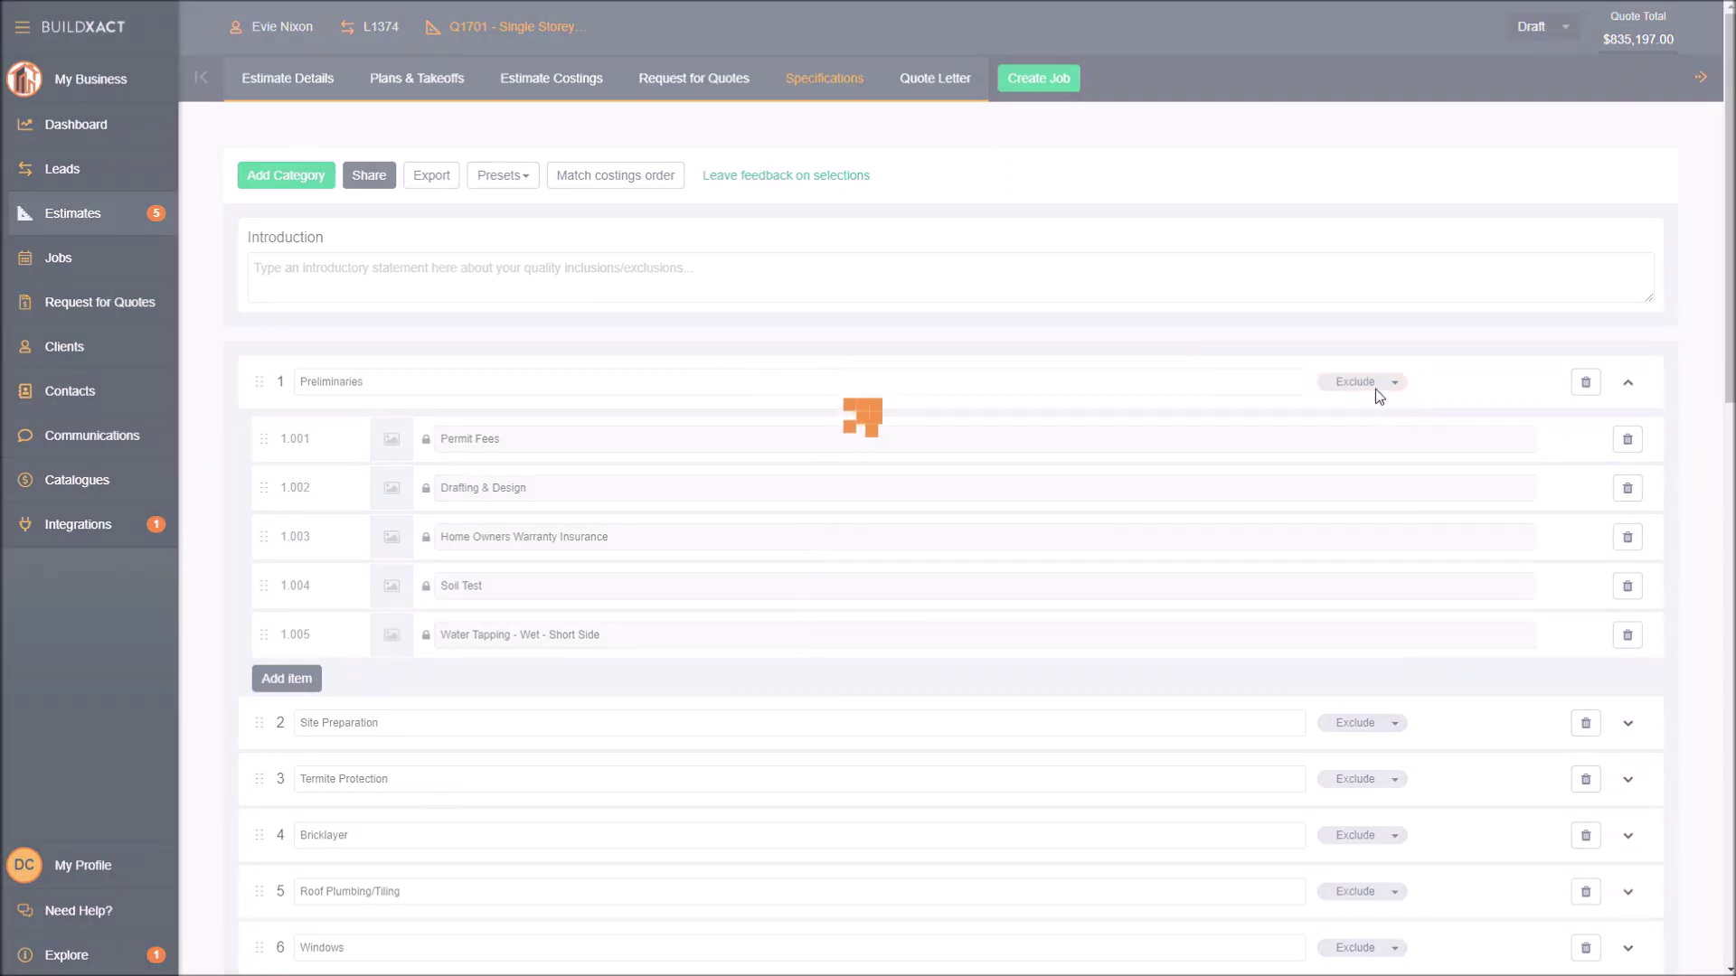
Step: Add a new category at the end of the specifications list and name it "Exlcusions"
scroll(1110, 506, "down", 3)
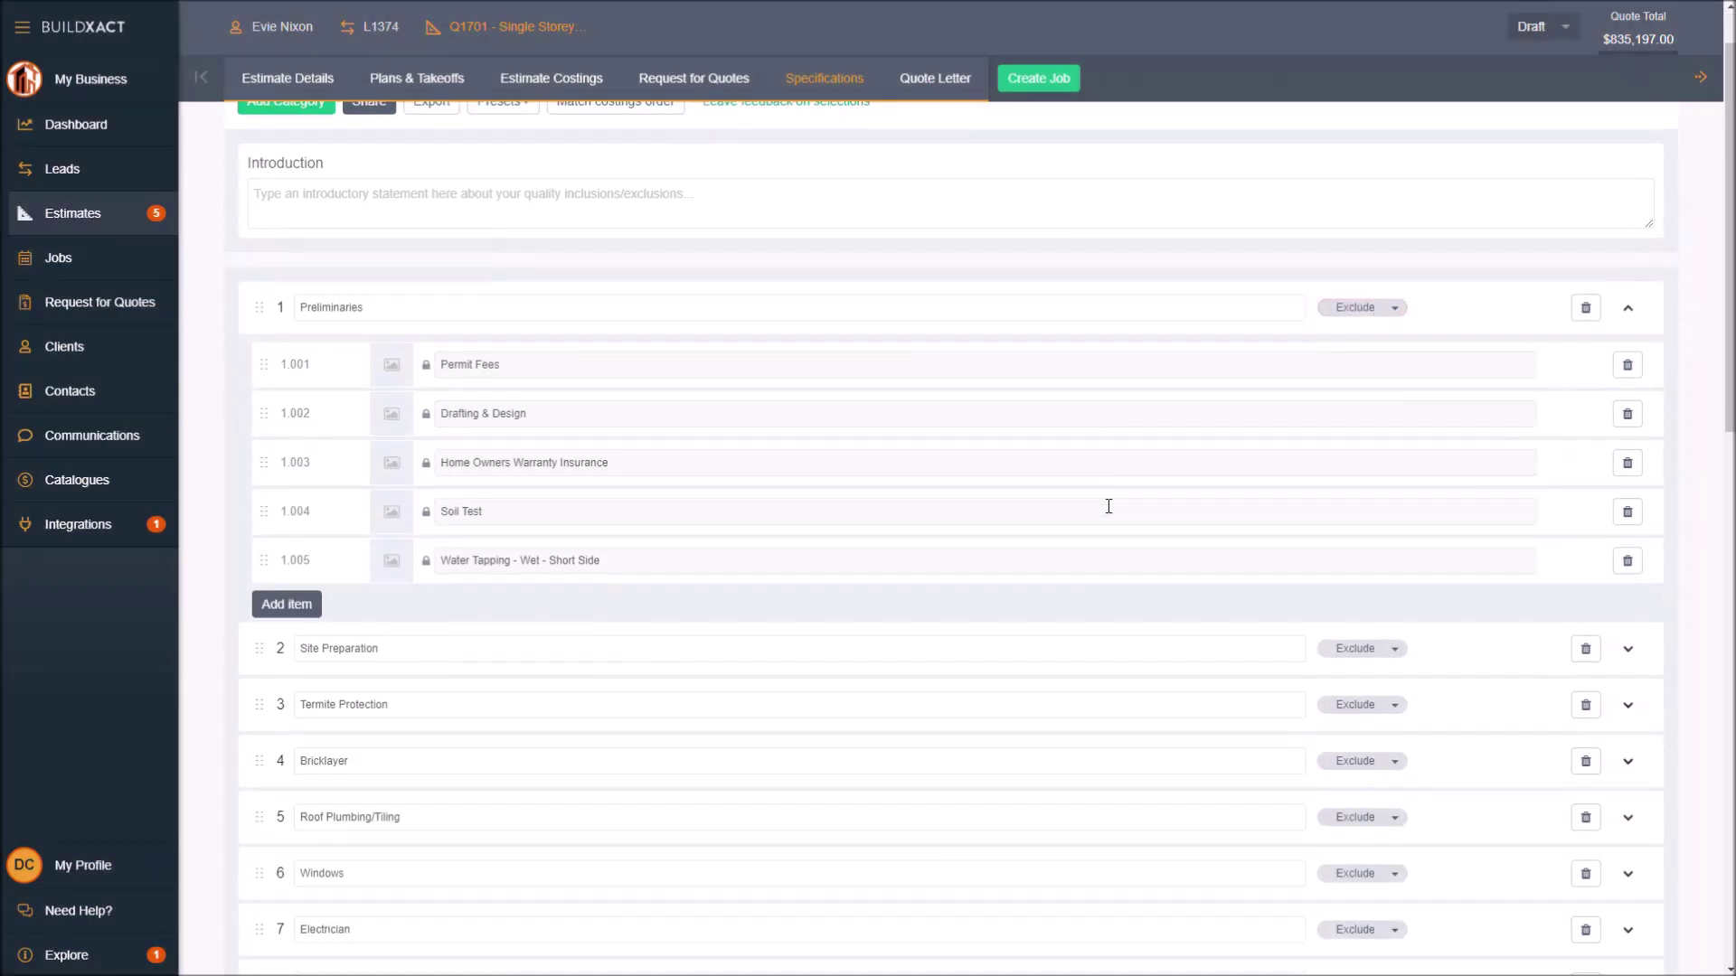
scroll(1111, 511, "down", 11)
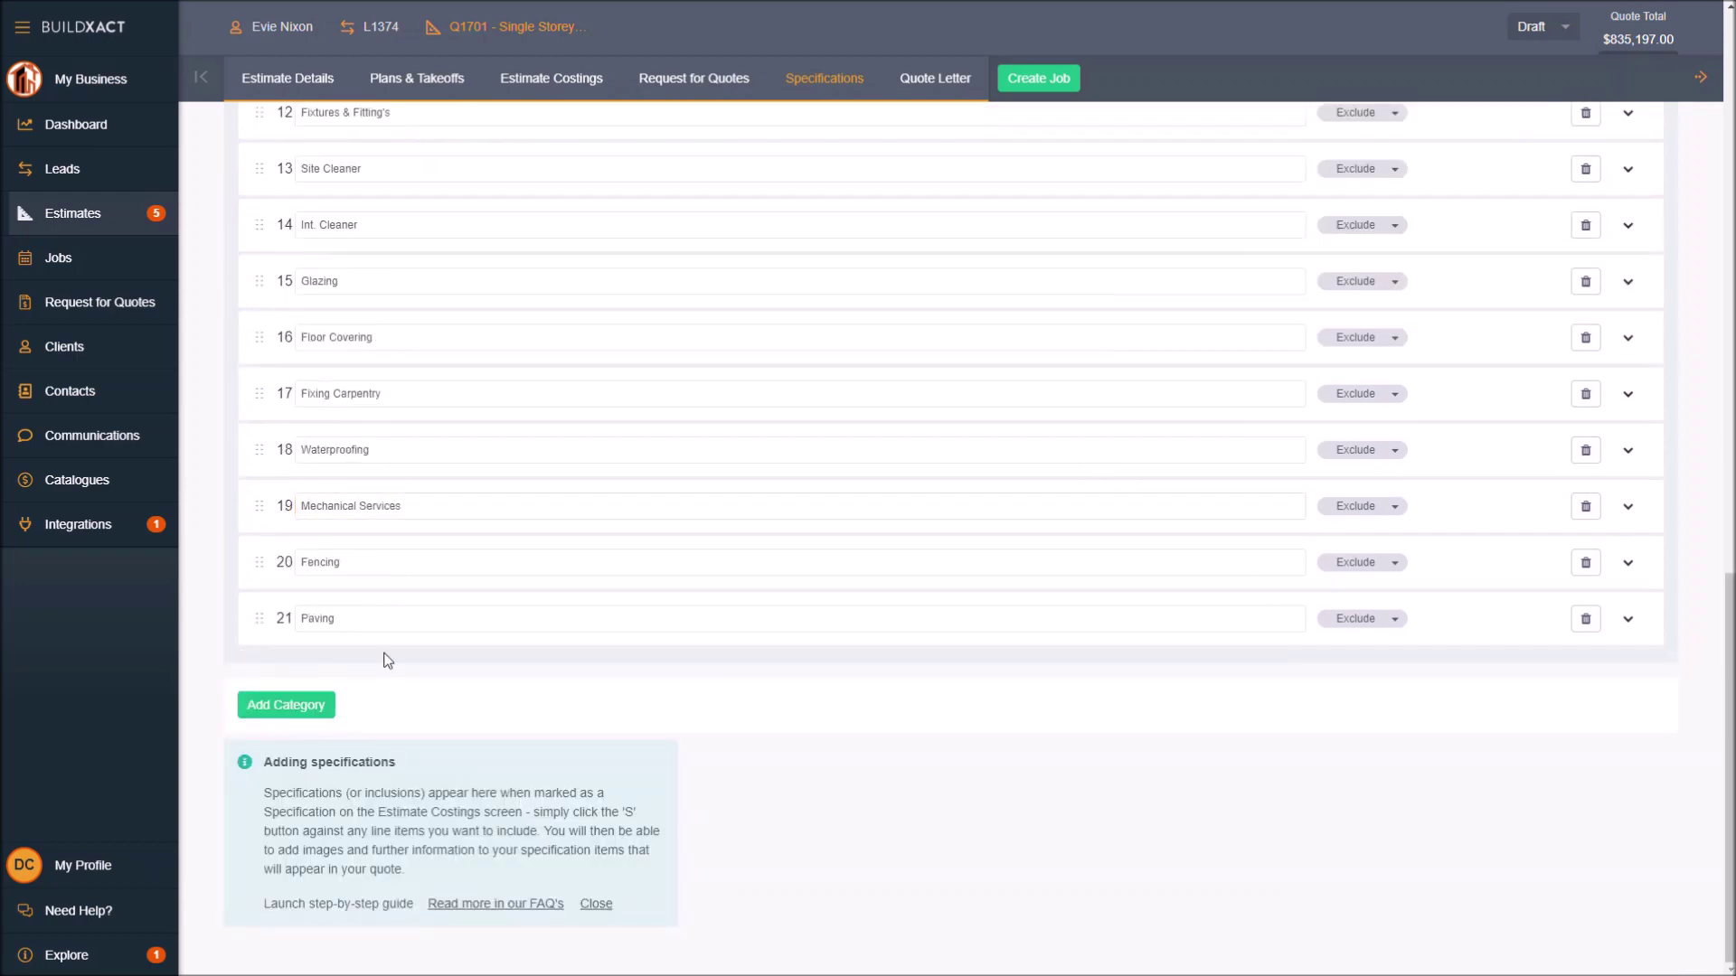
left_click(312, 705)
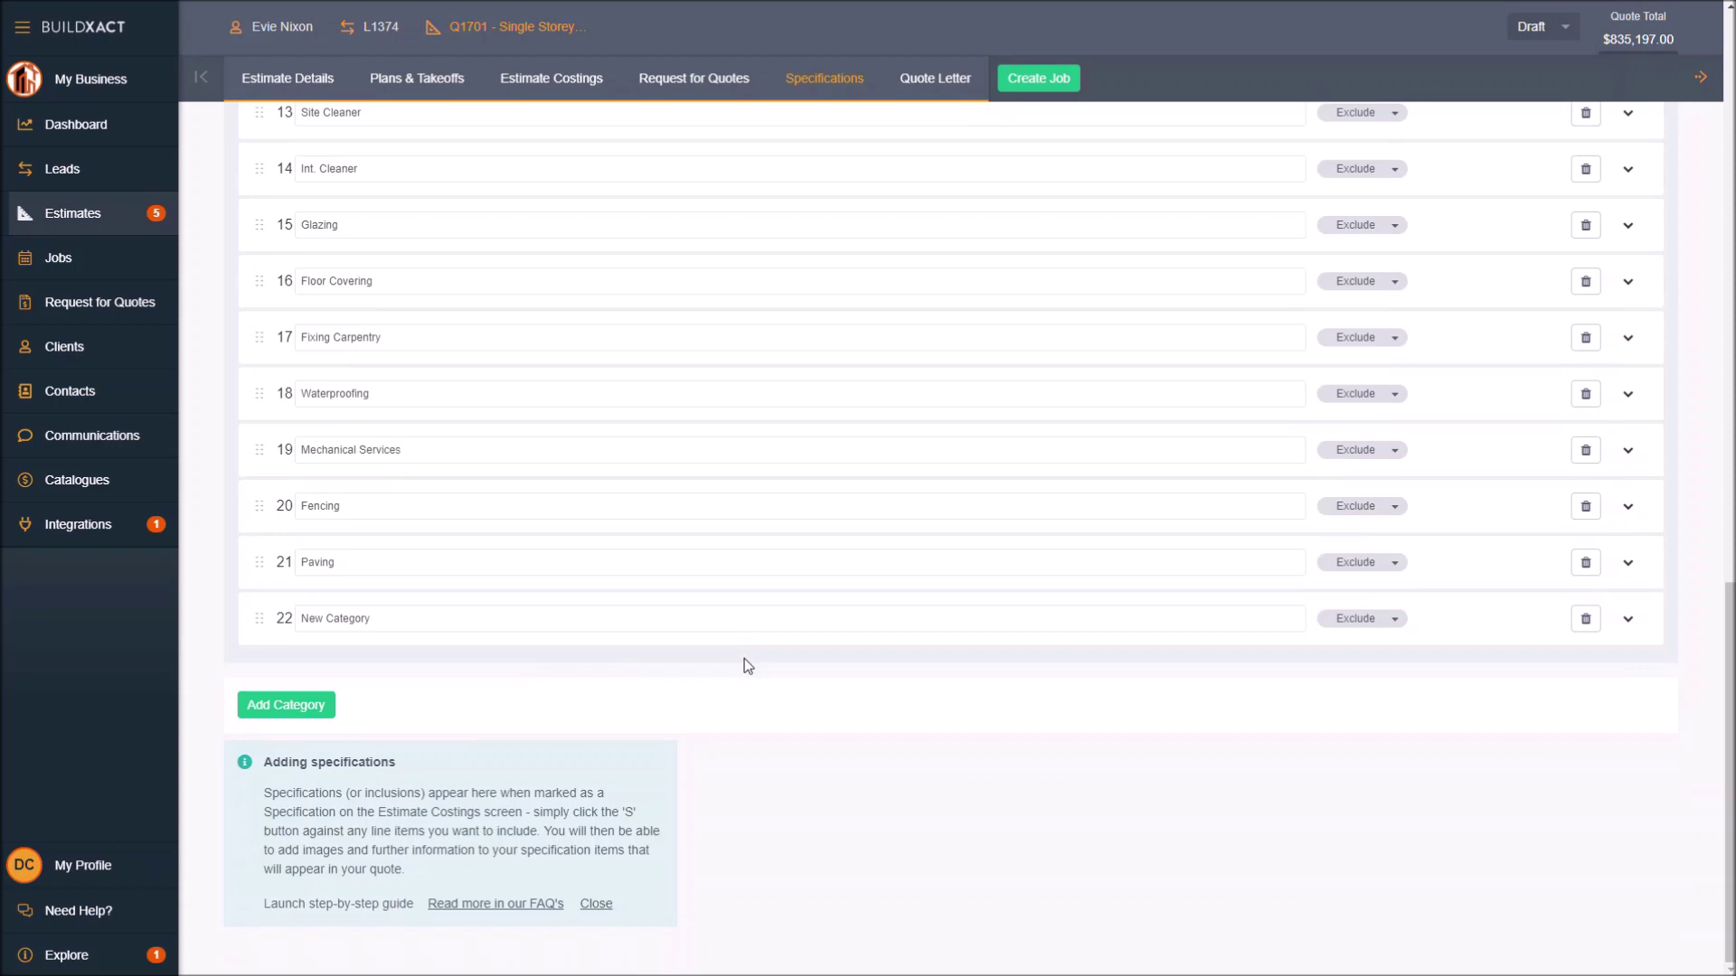
left_click(702, 621)
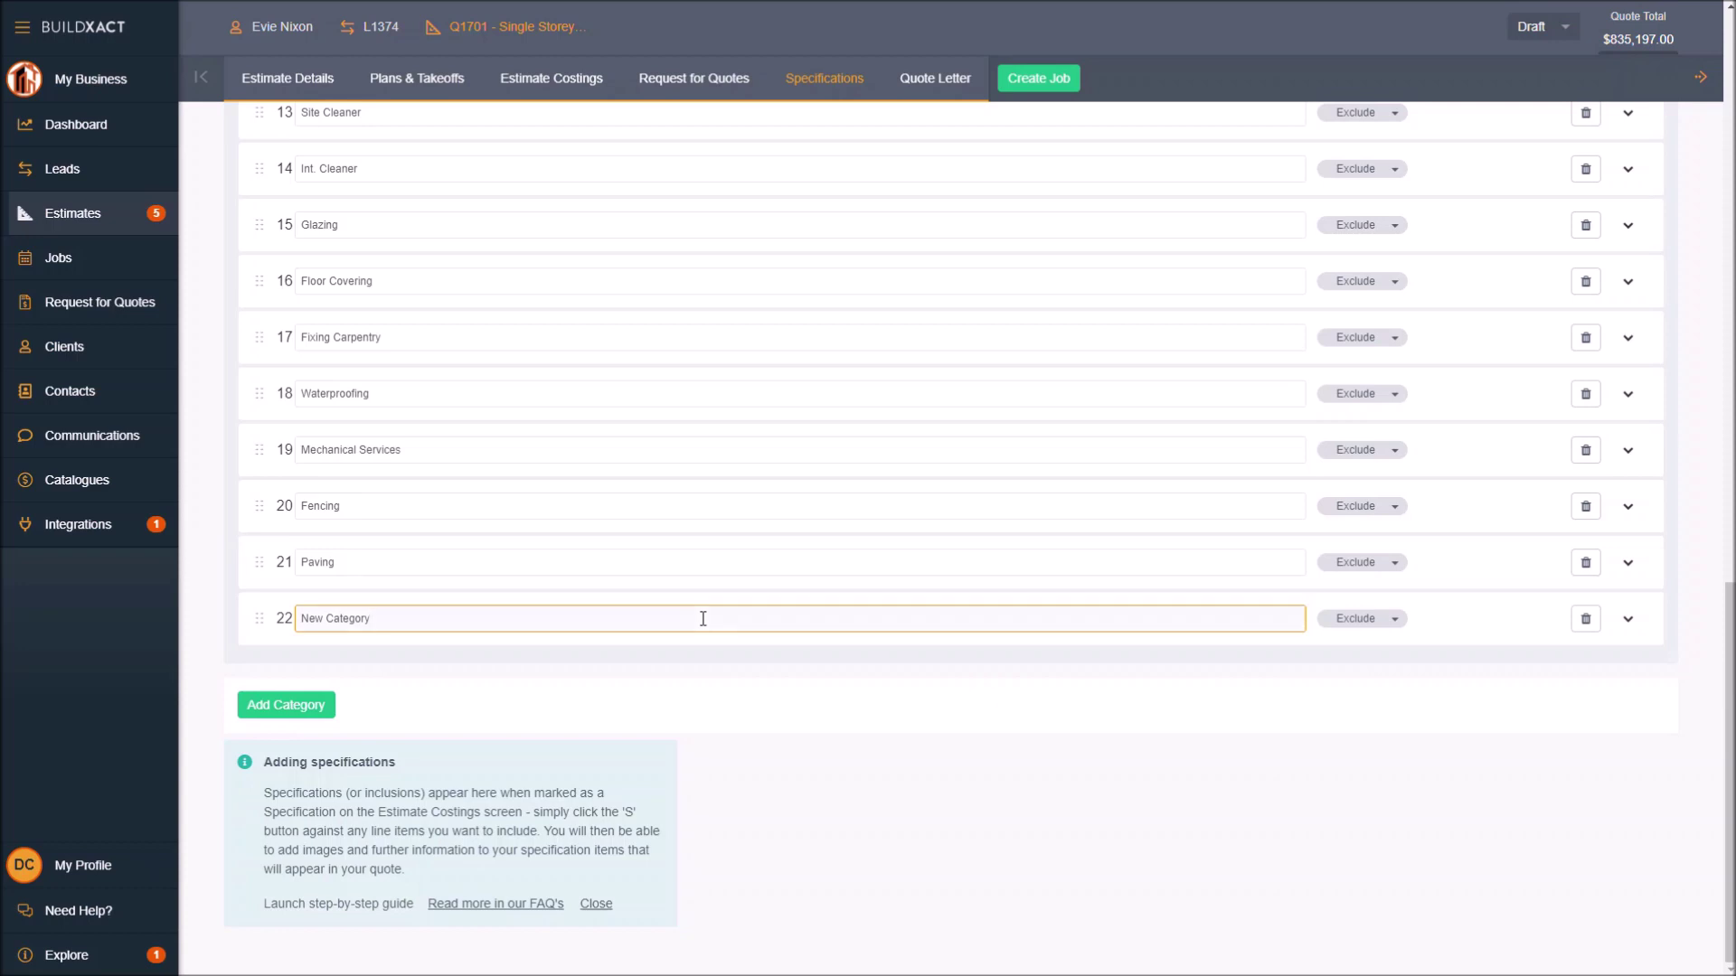
triple_click(703, 618)
type("Exlcusions")
left_click(1491, 630)
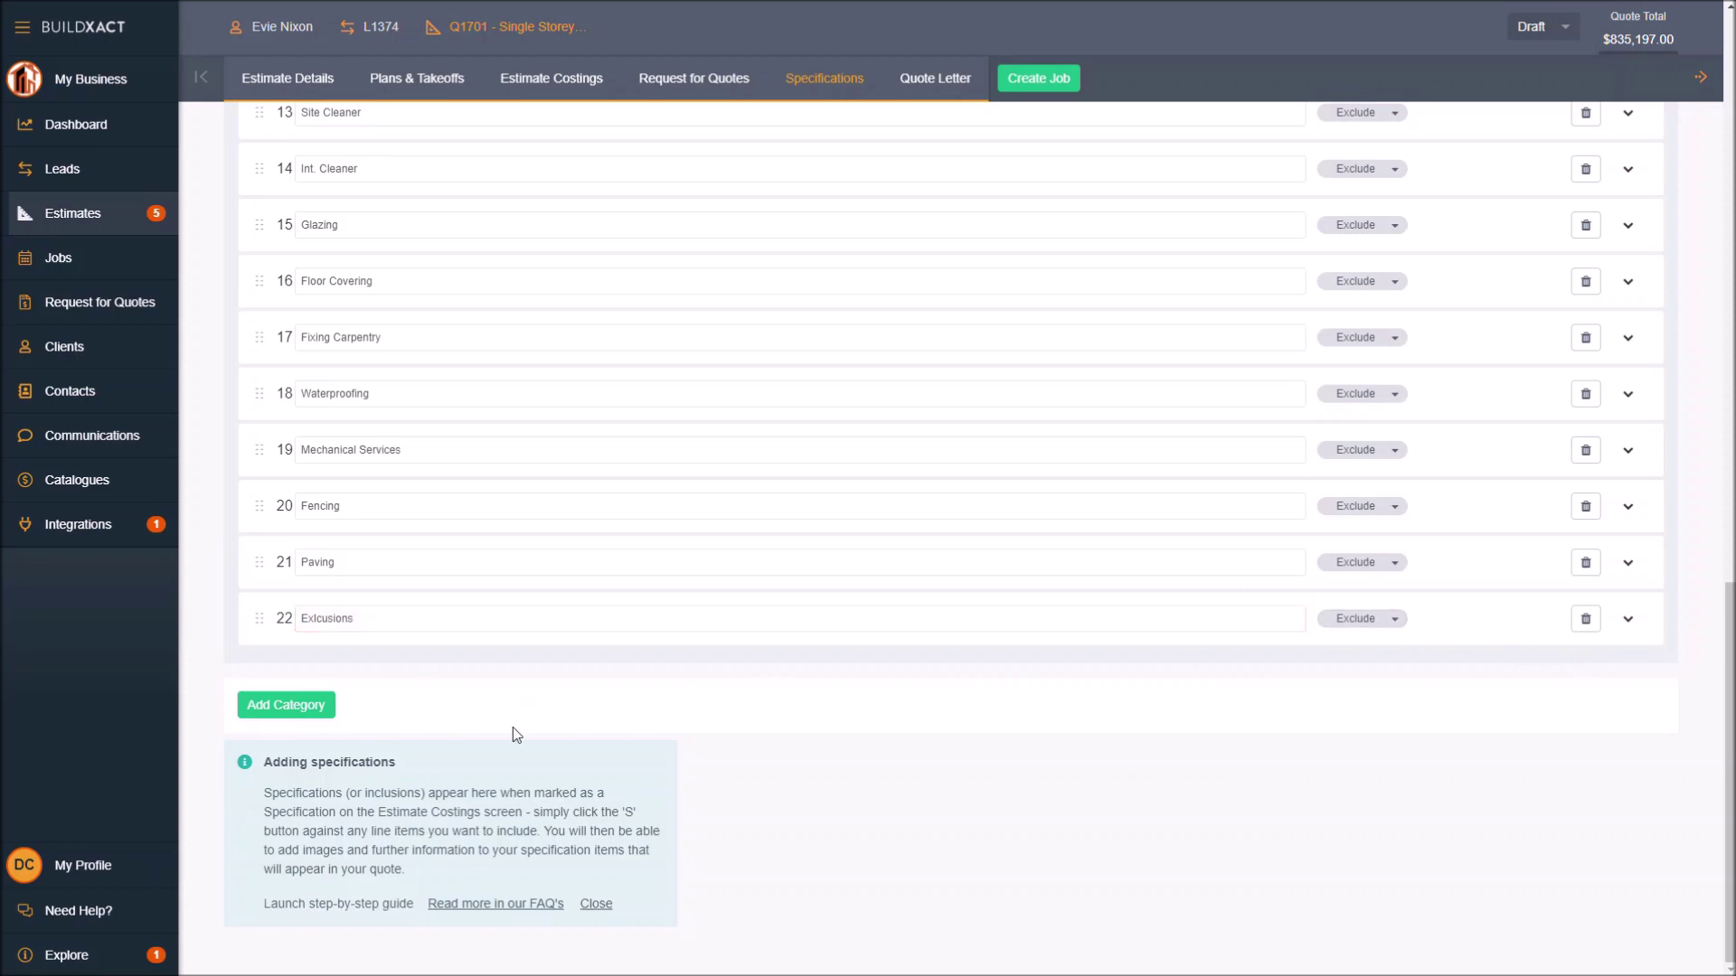
Step: Add an item to the Exlcusions category with the description "Curtains to be provided by client"
left_click(1630, 624)
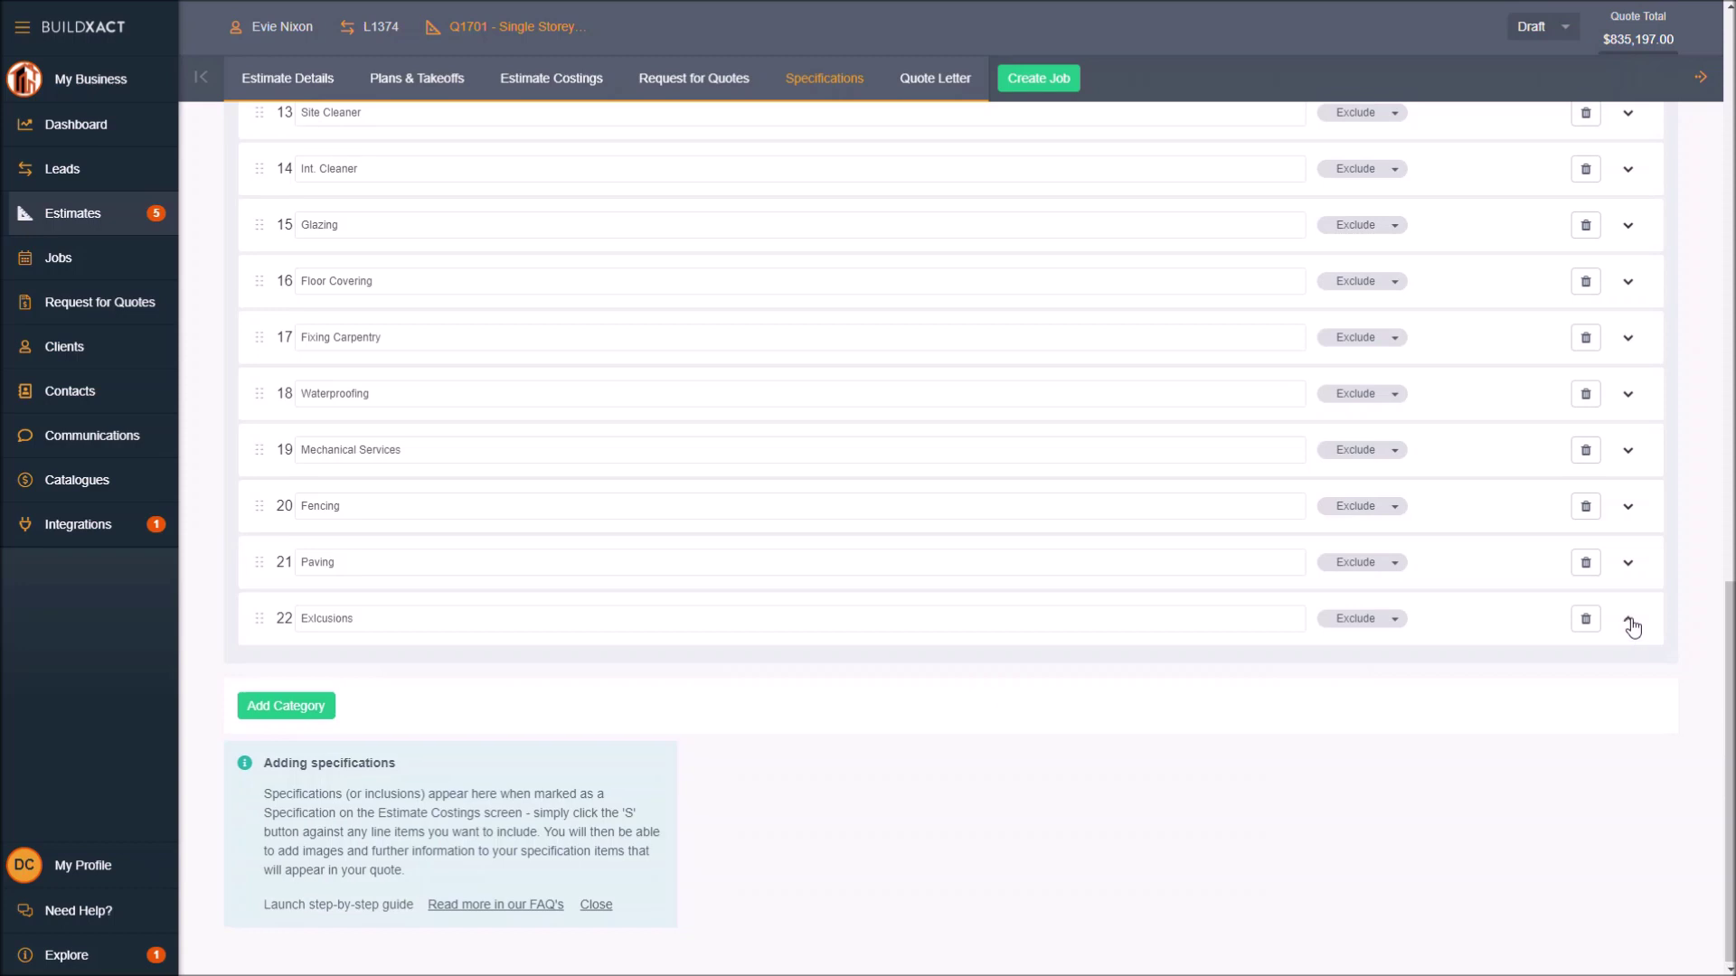
left_click(297, 674)
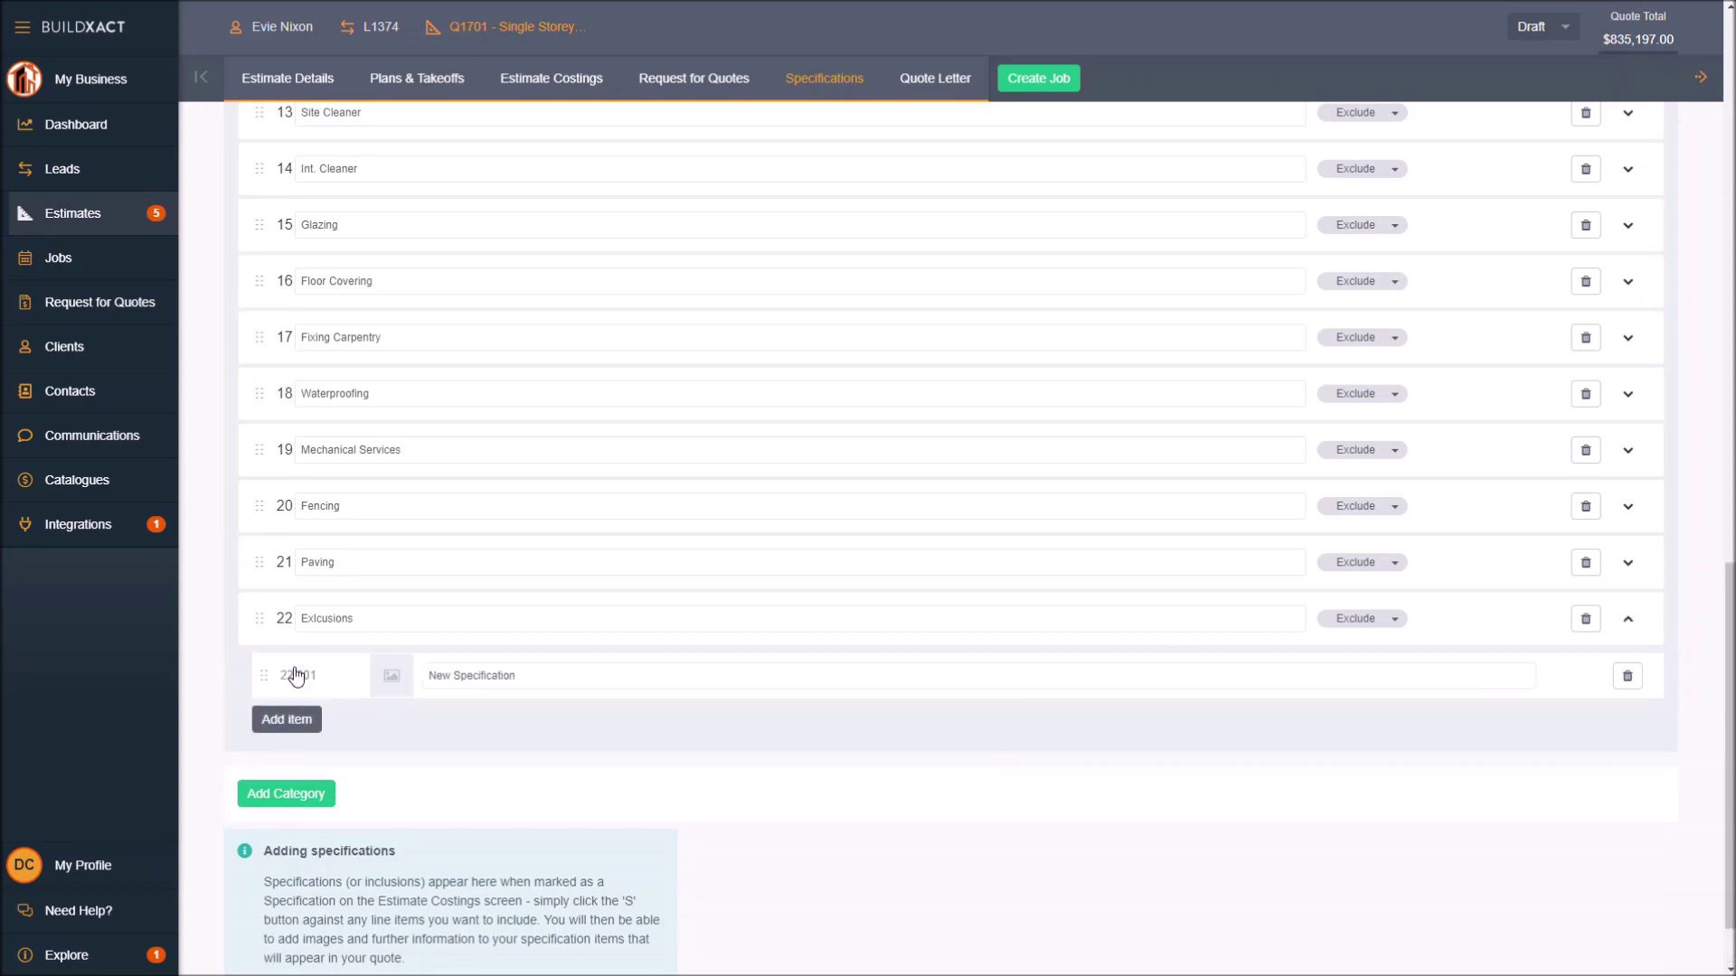
left_click(486, 684)
triple_click(486, 684)
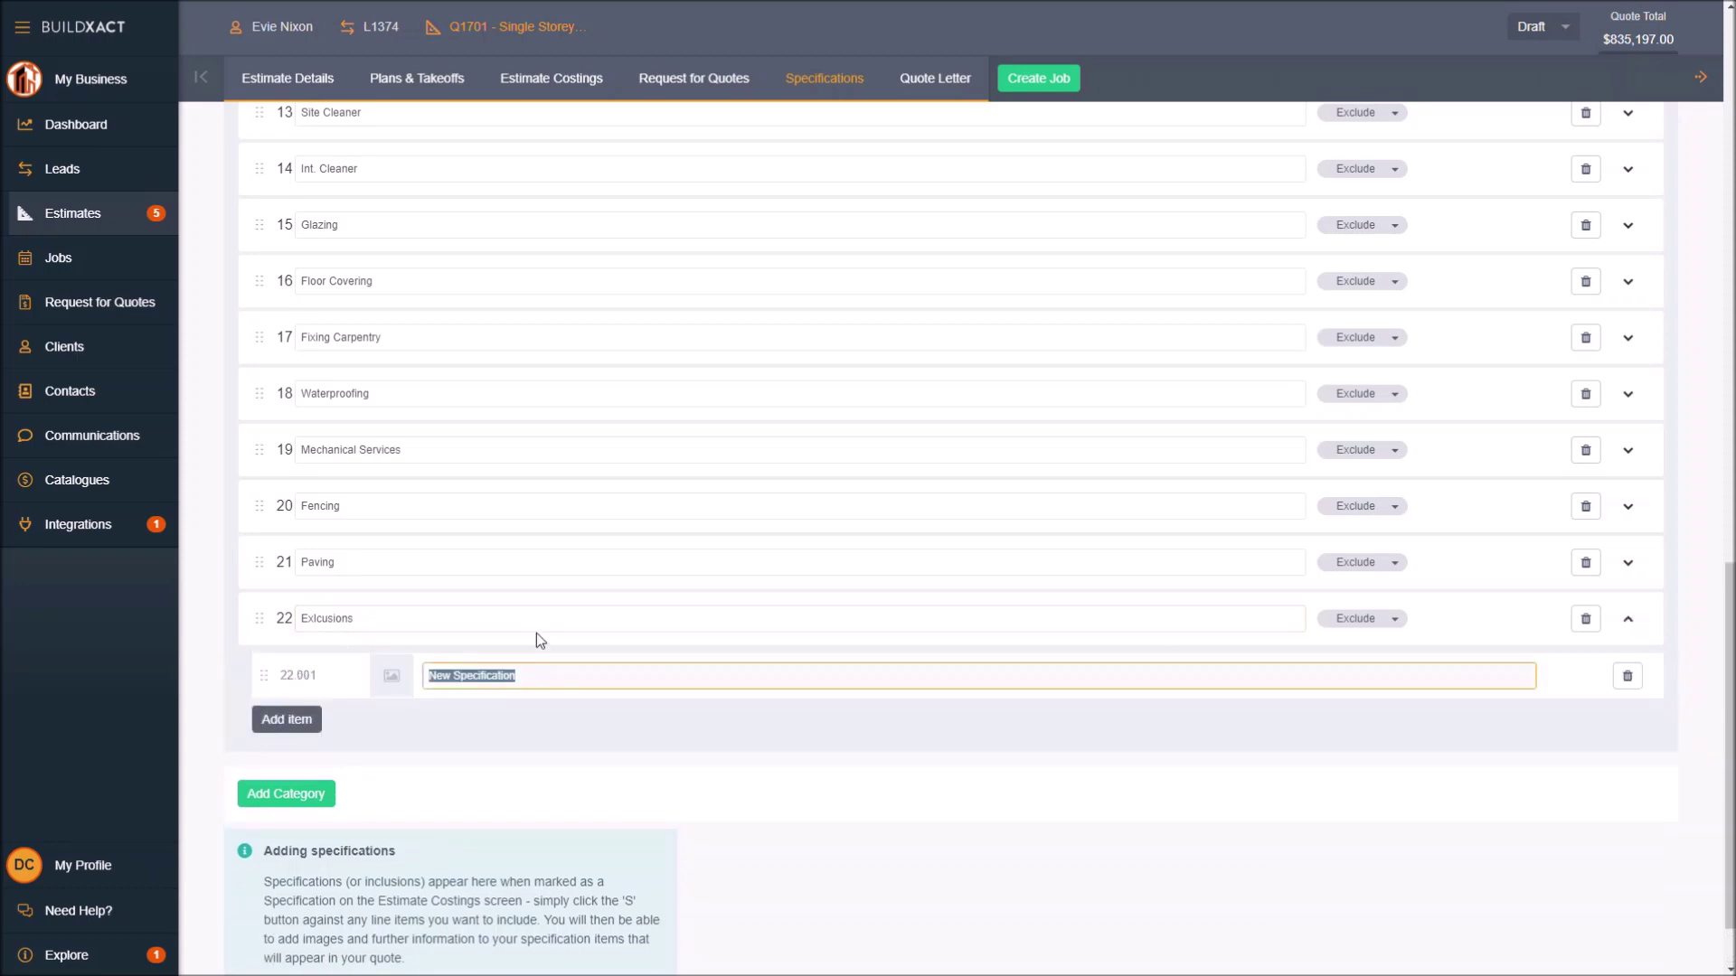
type("C")
type("urat")
type("tains to be provided by client")
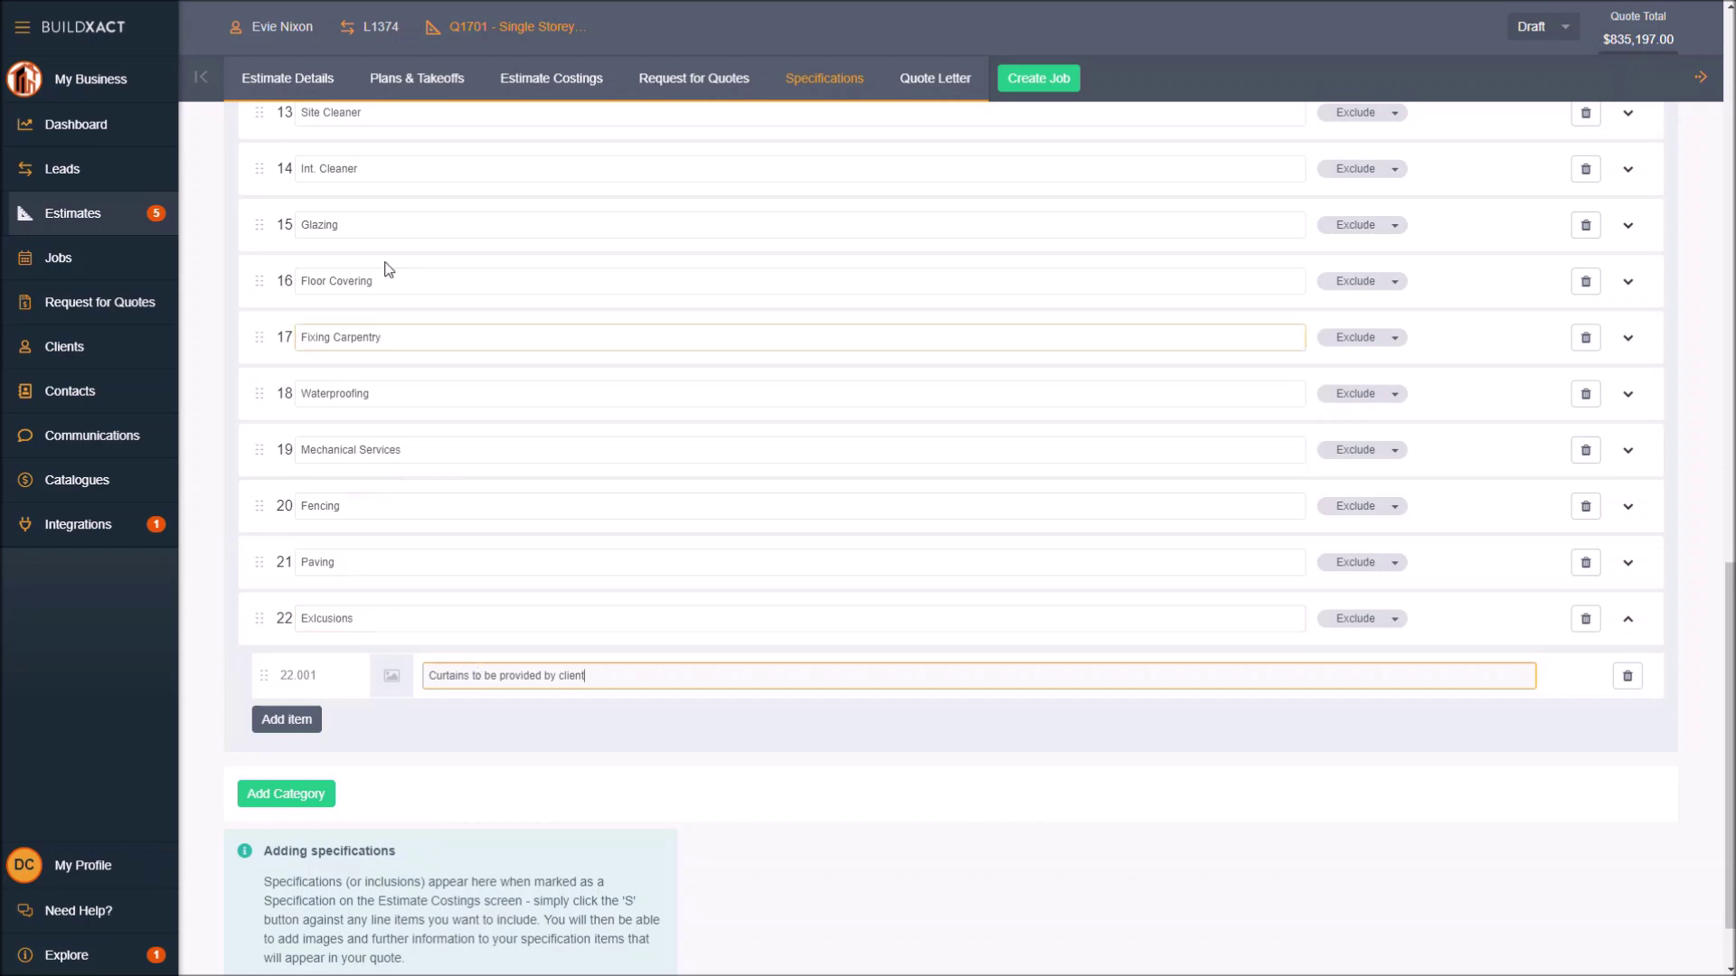
Step: Correct the spelling of the Exlcusions category name, putting the c before the l
left_click(358, 621)
left_click_drag(315, 618, 324, 619)
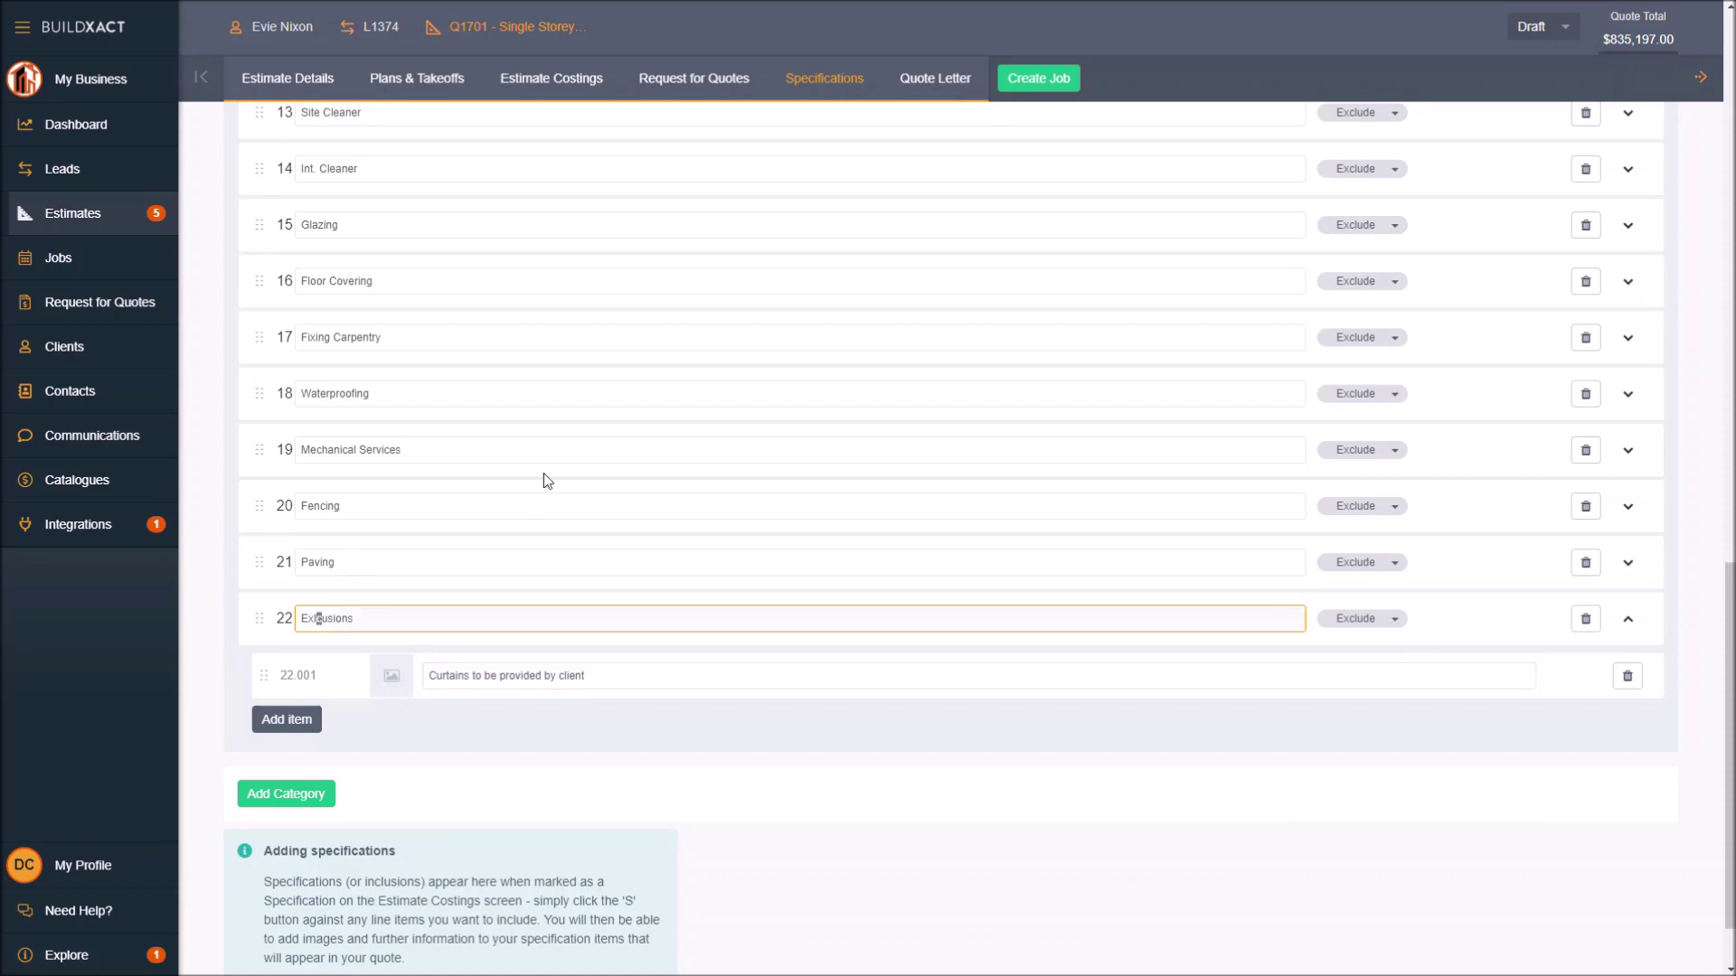
key("Left")
type("c")
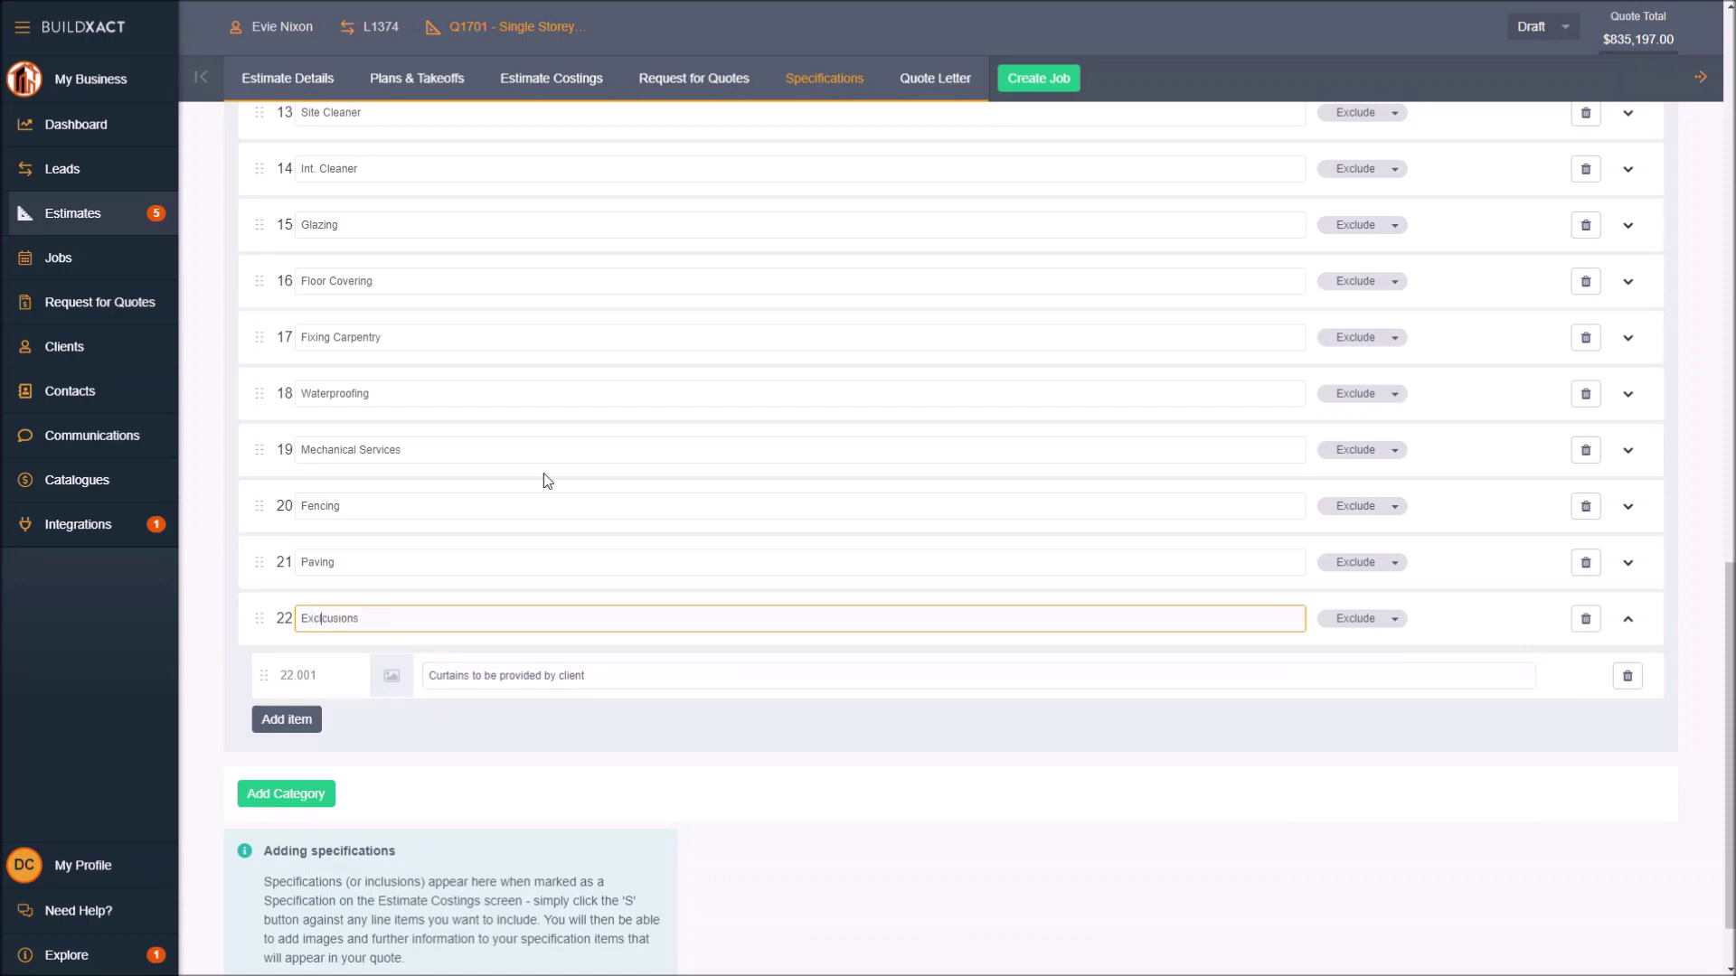